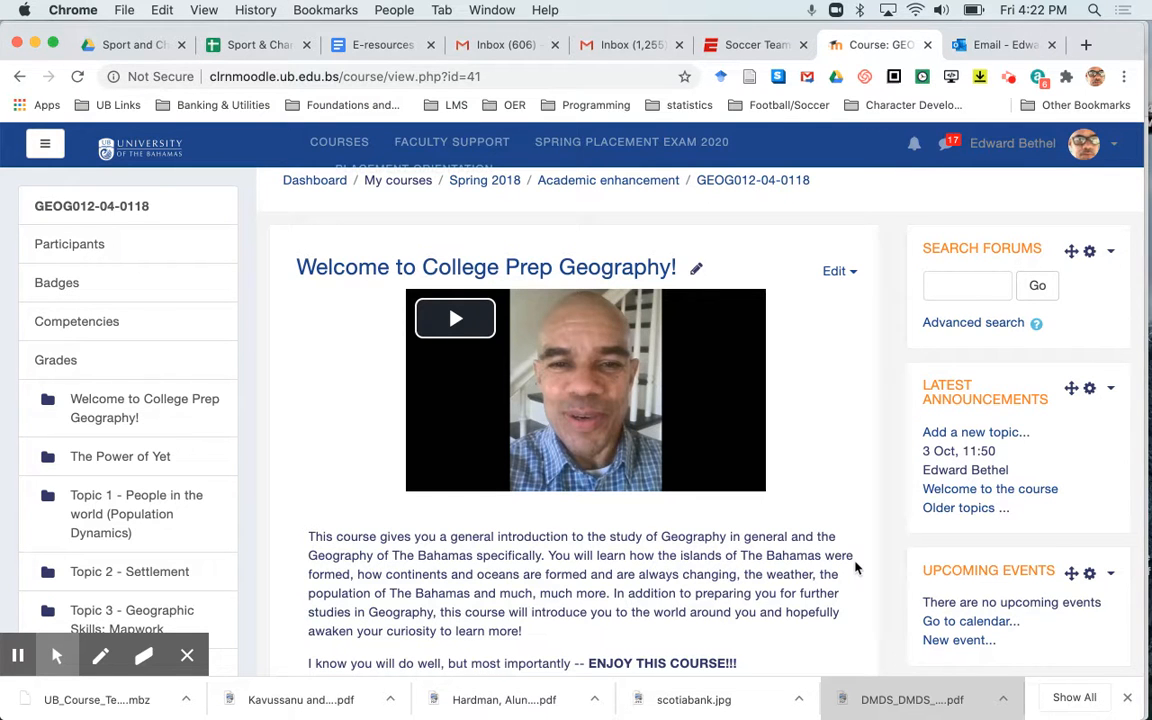
# - Turn editing off for the GEOG012-04-0118 Introduction to Geography course
pyautogui.scroll(-3, 855, 568)
pyautogui.scroll(5, 909, 431)
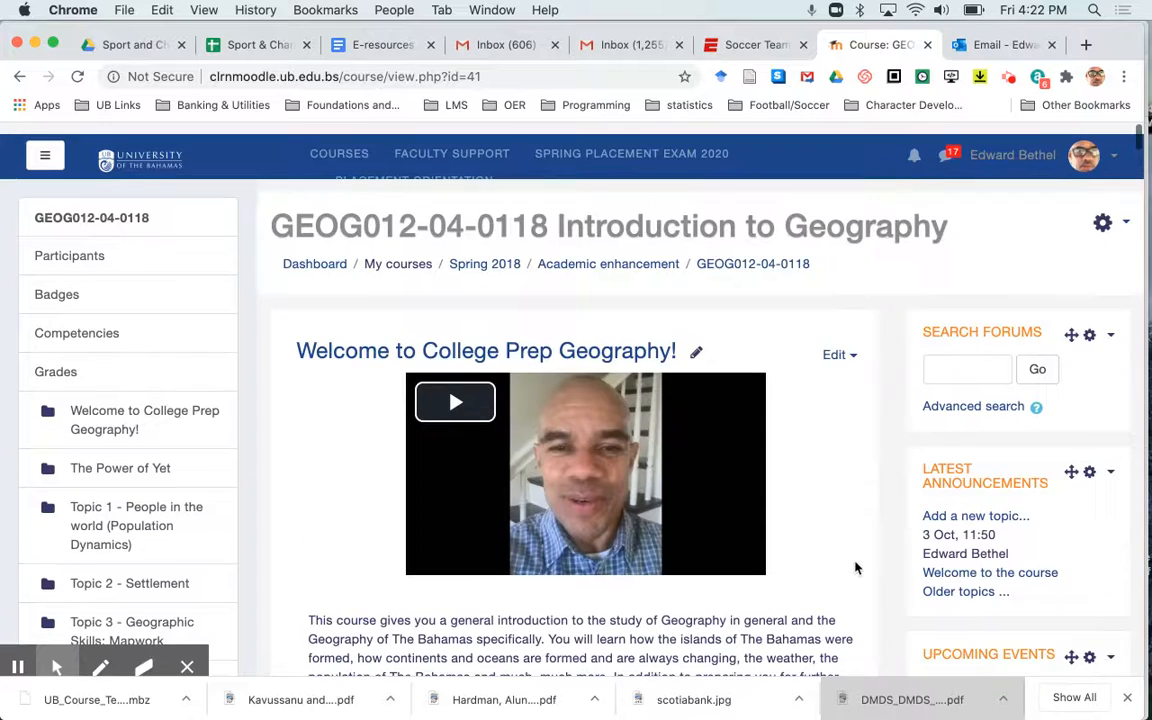
pyautogui.click(1104, 213)
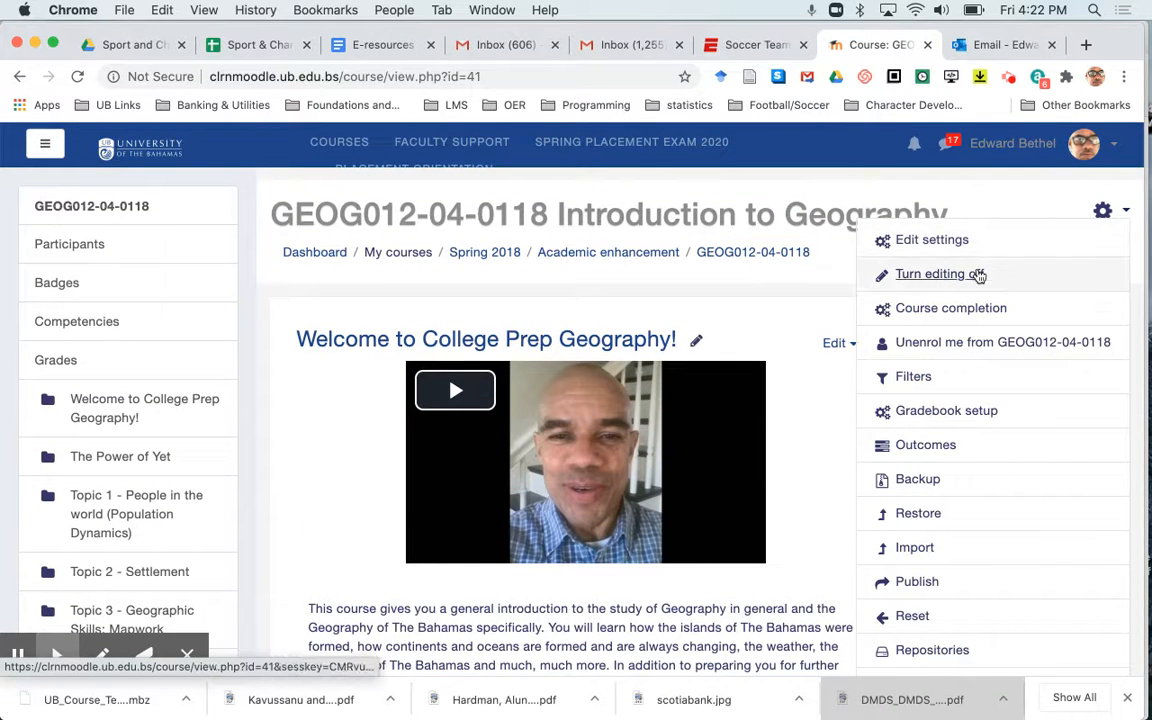
pyautogui.click(977, 274)
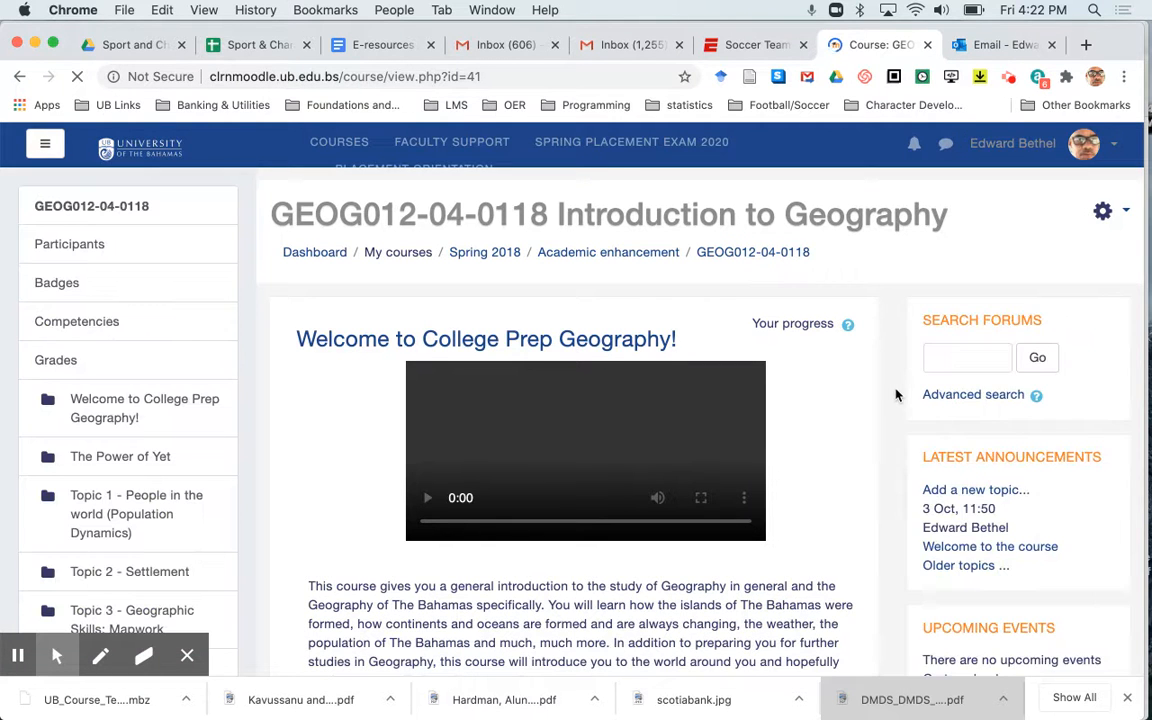
# - Open the quiz "This is my test quiz" from the course's Welcome to College Prep Geography! section
pyautogui.scroll(-4, 897, 395)
pyautogui.scroll(-5, 897, 395)
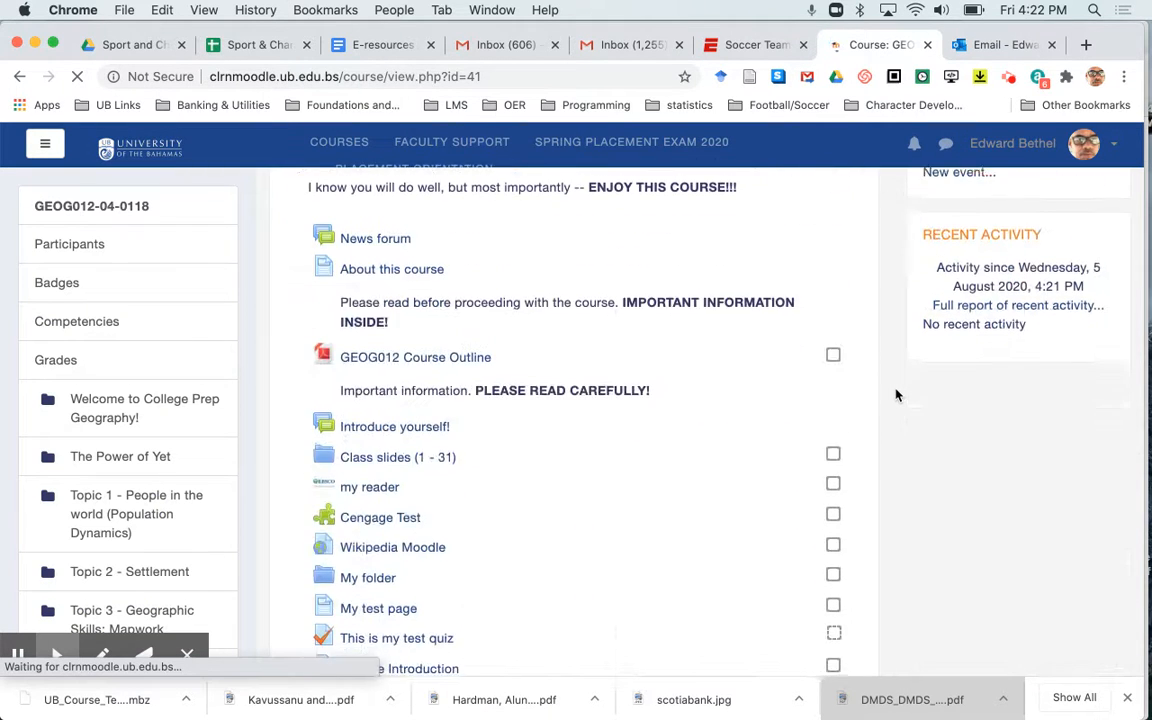
pyautogui.scroll(-2, 897, 395)
pyautogui.scroll(-1, 897, 395)
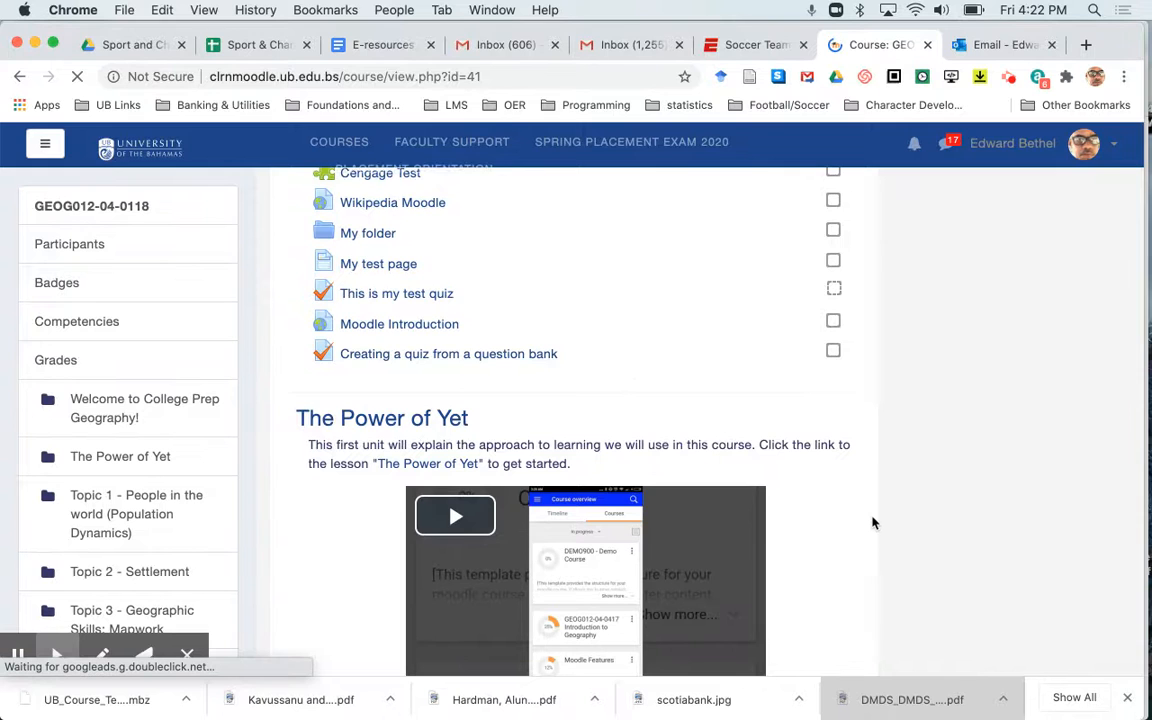
pyautogui.scroll(-5, 872, 525)
pyautogui.scroll(-7, 872, 523)
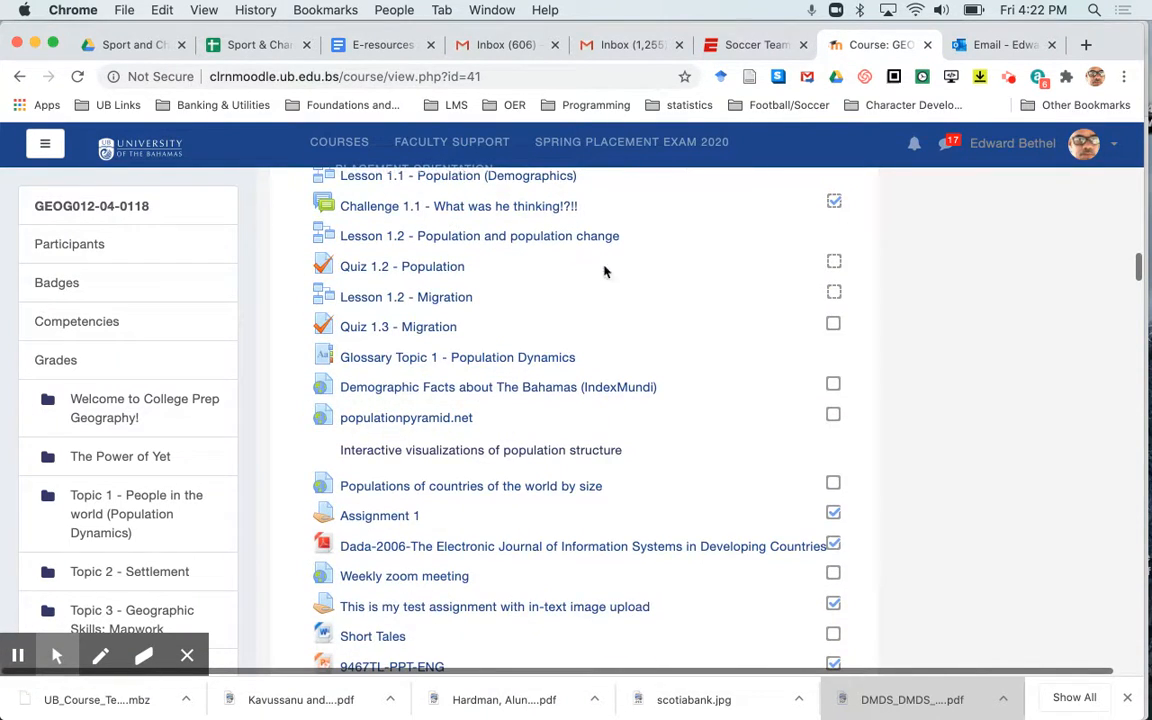
pyautogui.scroll(8, 945, 381)
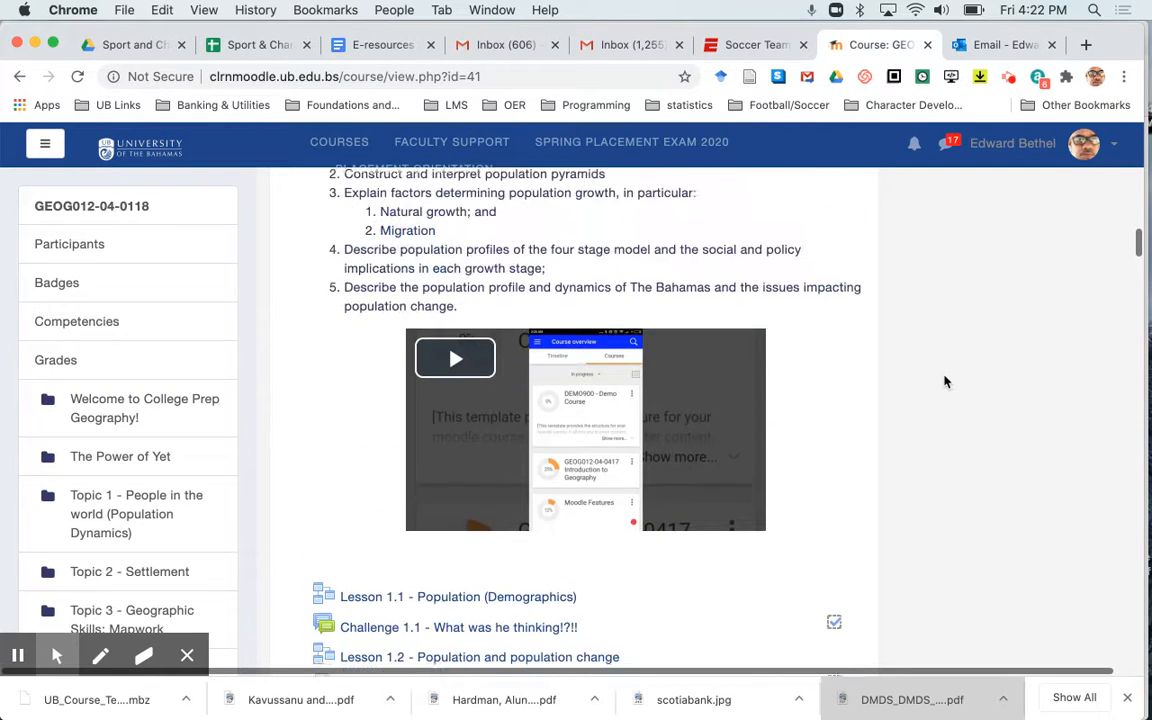
pyautogui.scroll(8, 945, 381)
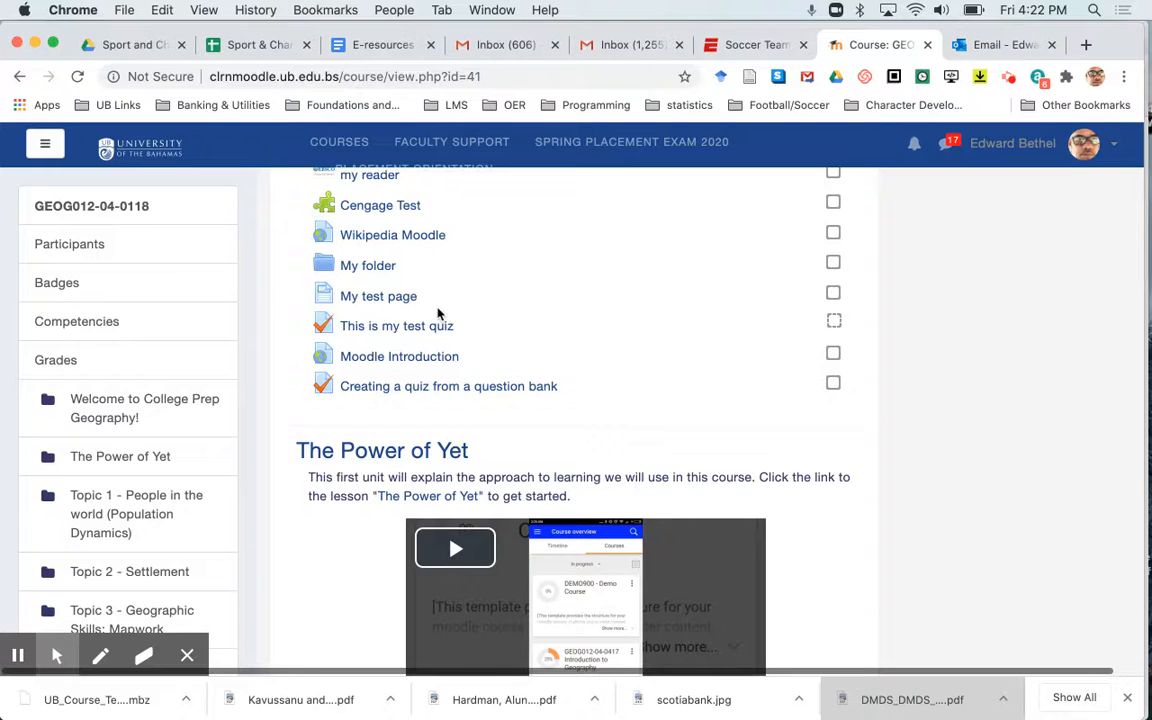
pyautogui.click(424, 331)
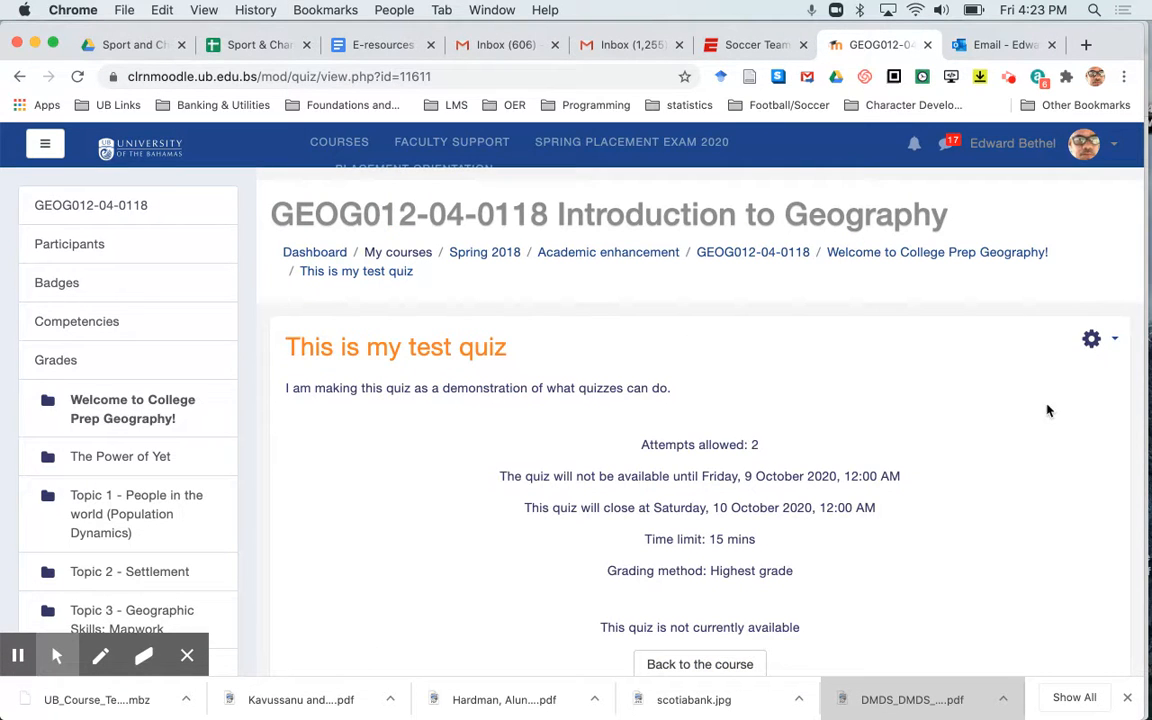
# - Open the question bank from the test quiz and review the questions in the Default for GEOG012 category
pyautogui.click(1095, 343)
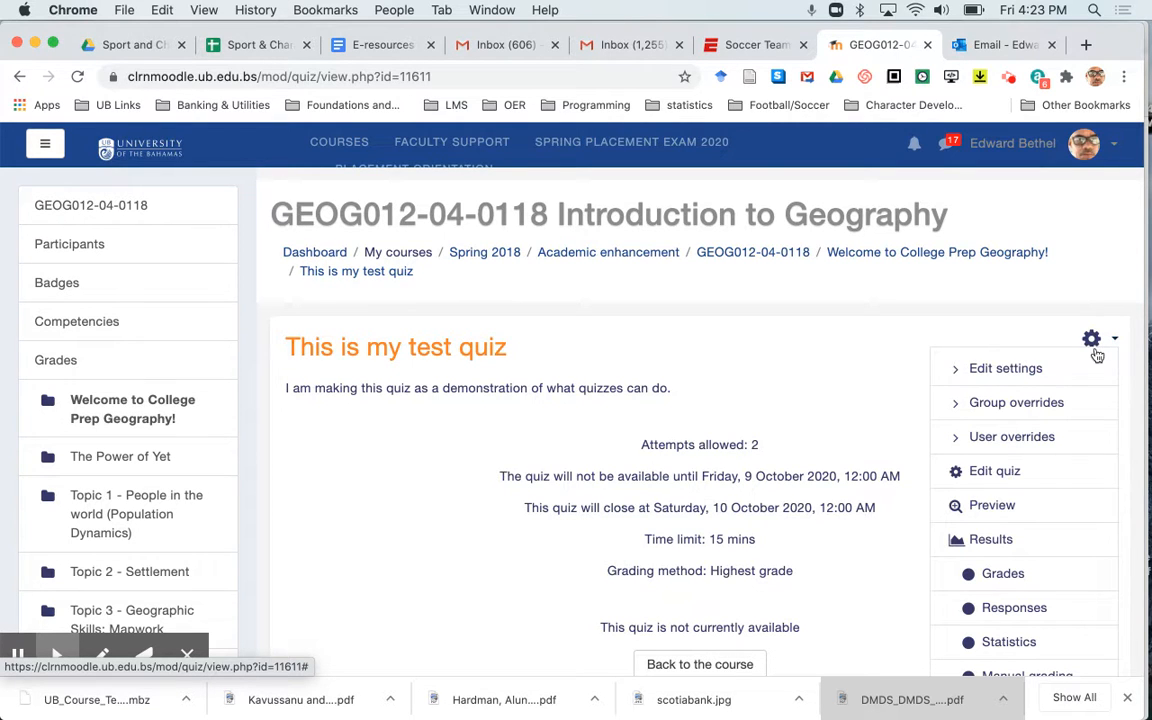
pyautogui.scroll(-5, 1060, 480)
pyautogui.scroll(-3, 1063, 482)
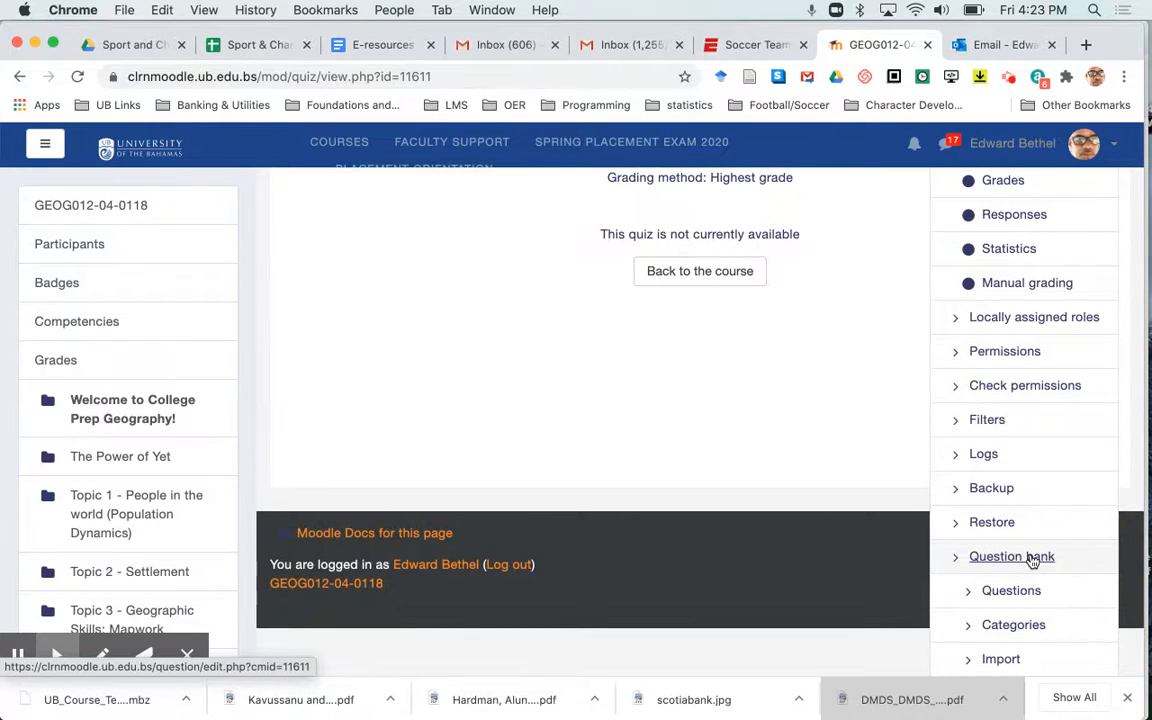
pyautogui.click(1032, 560)
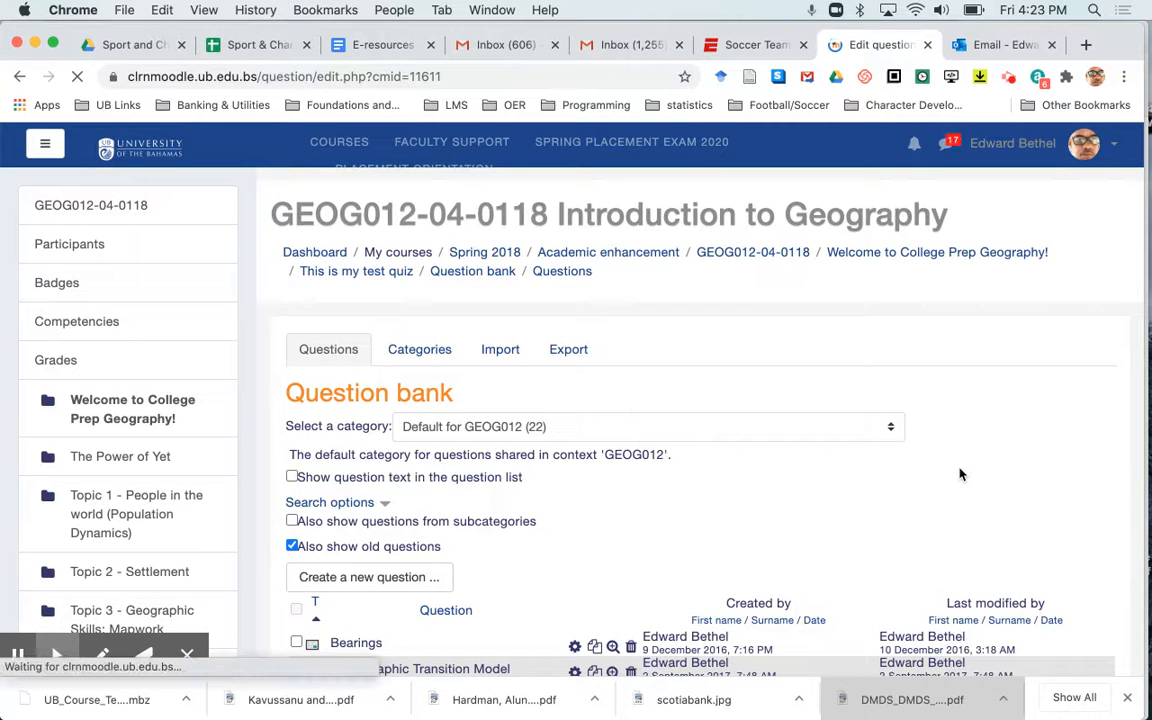
pyautogui.scroll(-8, 960, 475)
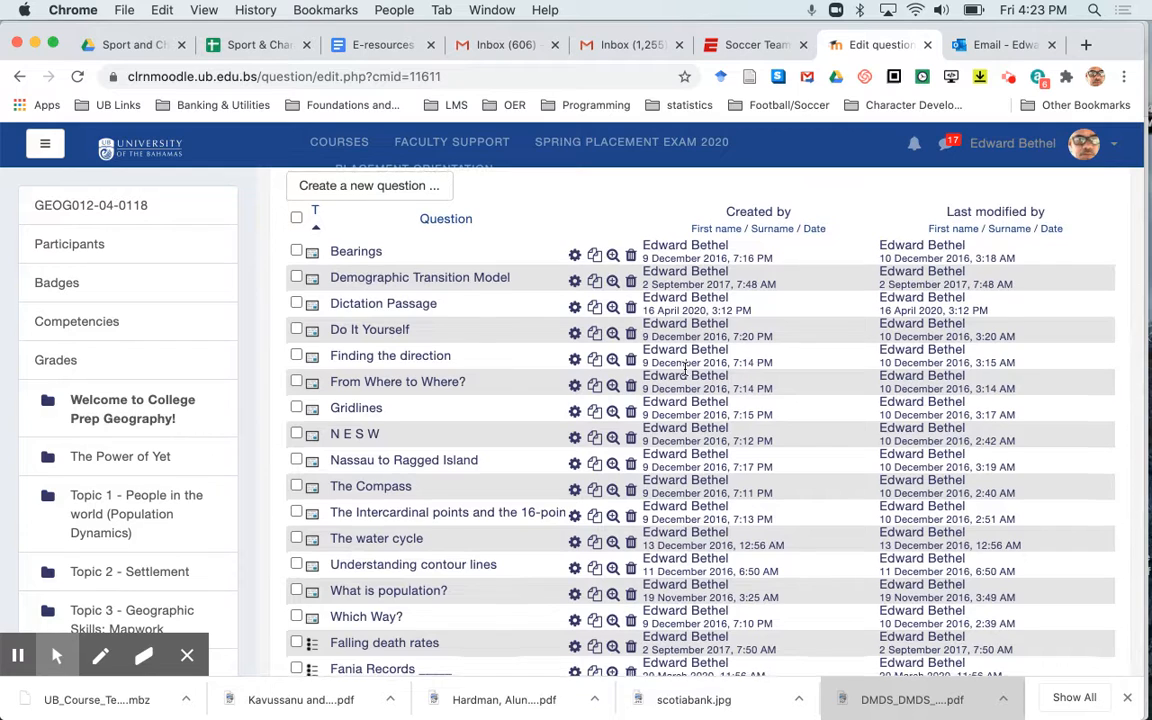
pyautogui.scroll(-2, 684, 370)
pyautogui.scroll(10, 684, 370)
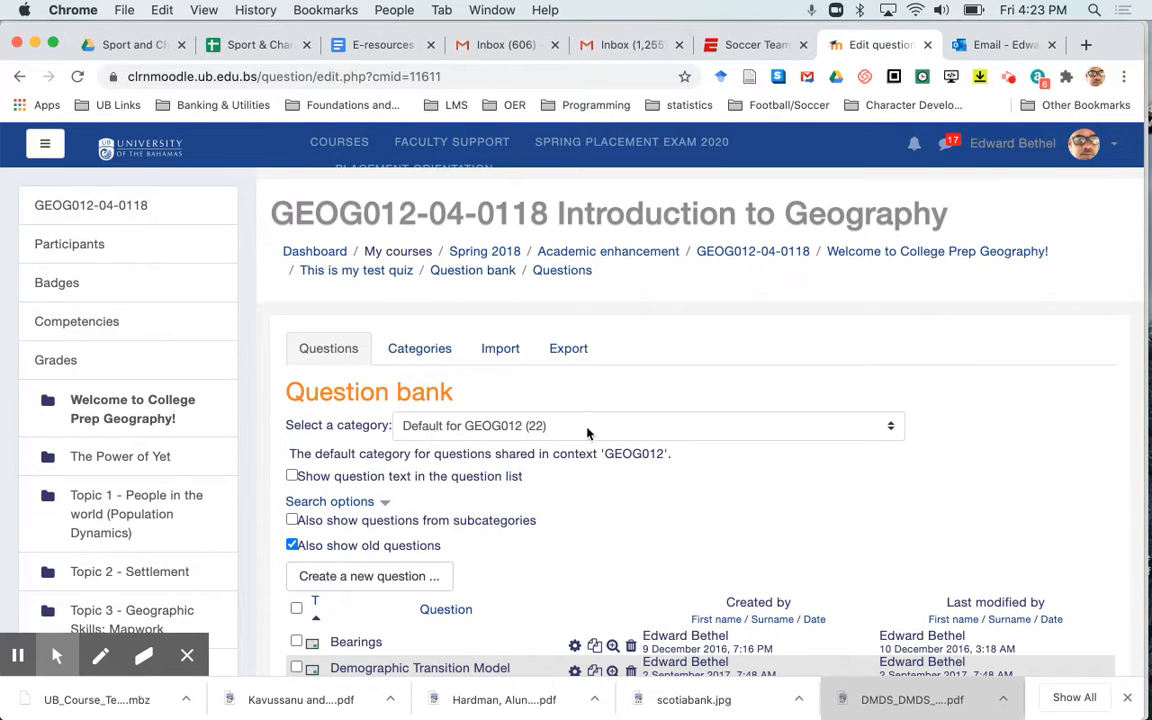
# - Show the question bank category saved from the Lesson 1.1 Introduction to Maps quiz and review its questions
pyautogui.click(873, 430)
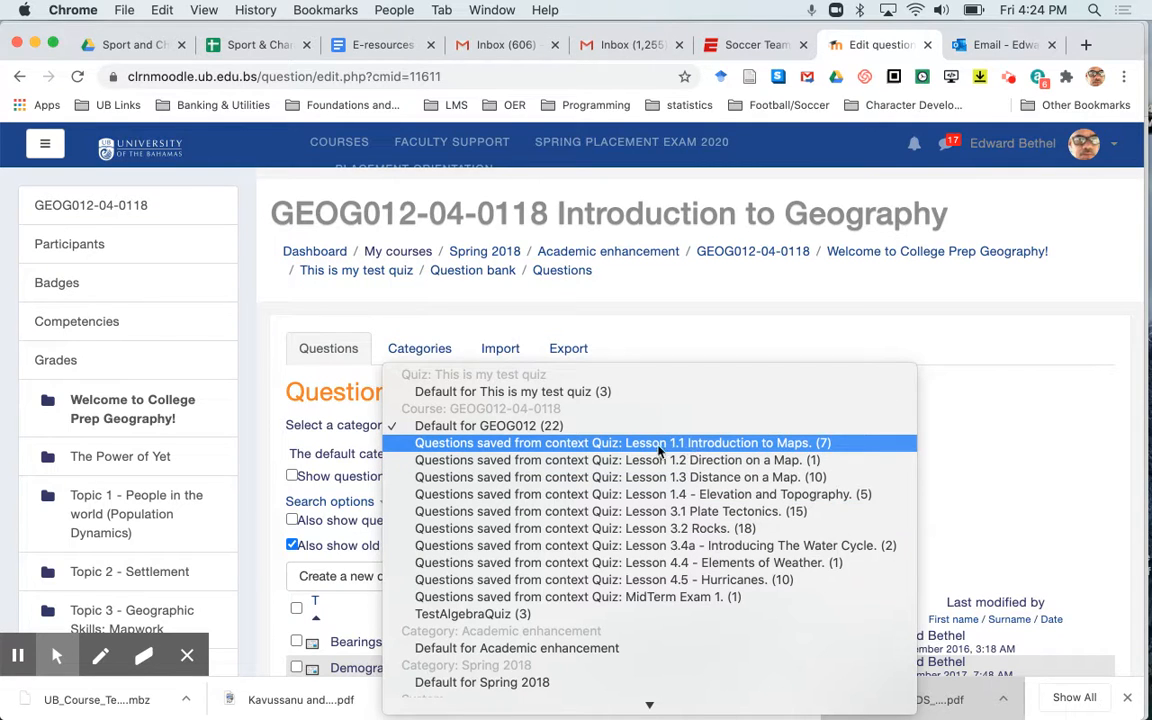
pyautogui.click(716, 447)
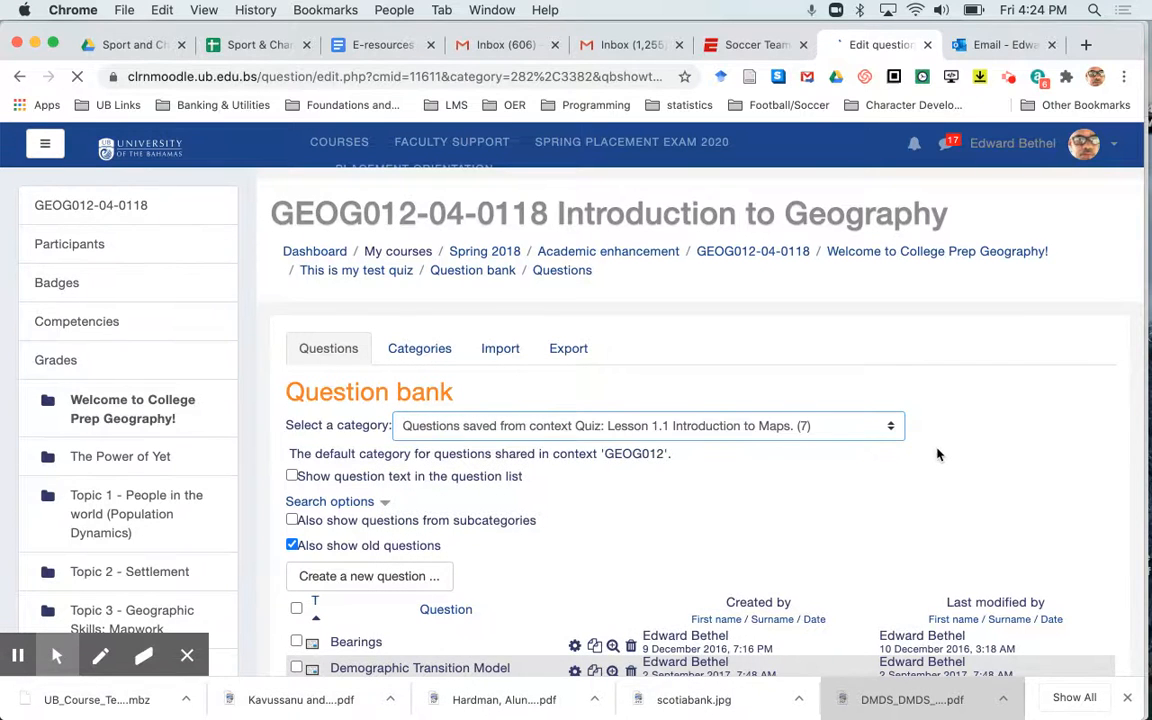
pyautogui.scroll(-5, 938, 454)
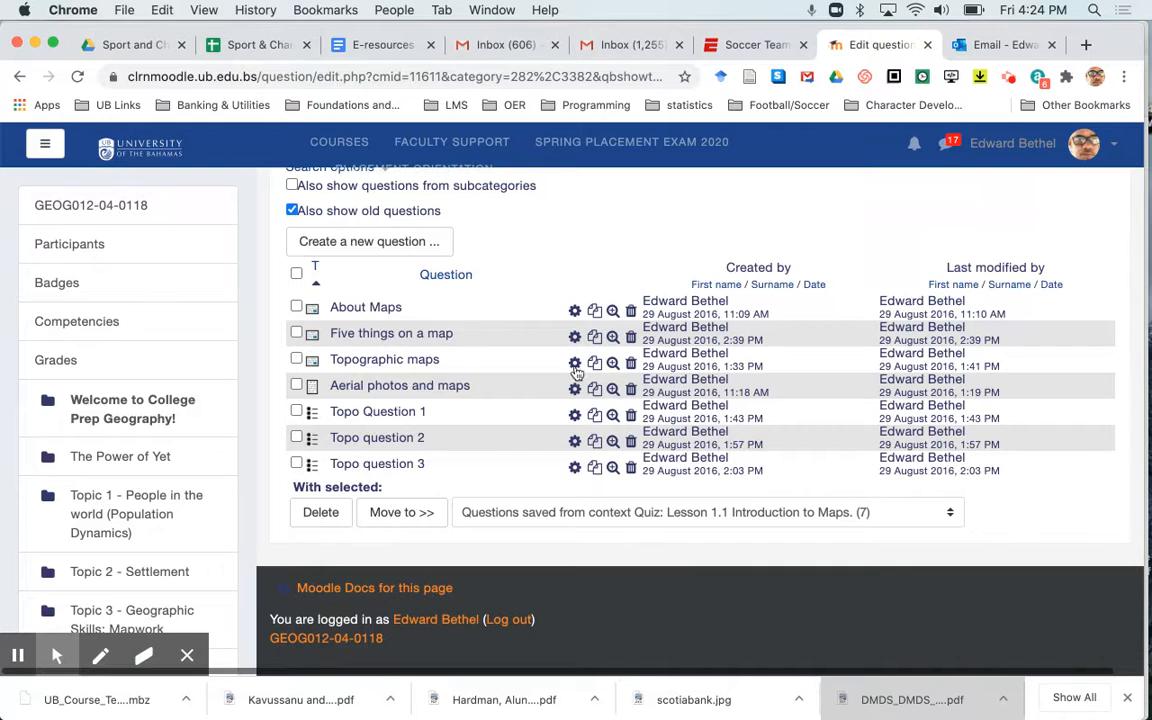
pyautogui.scroll(4, 740, 250)
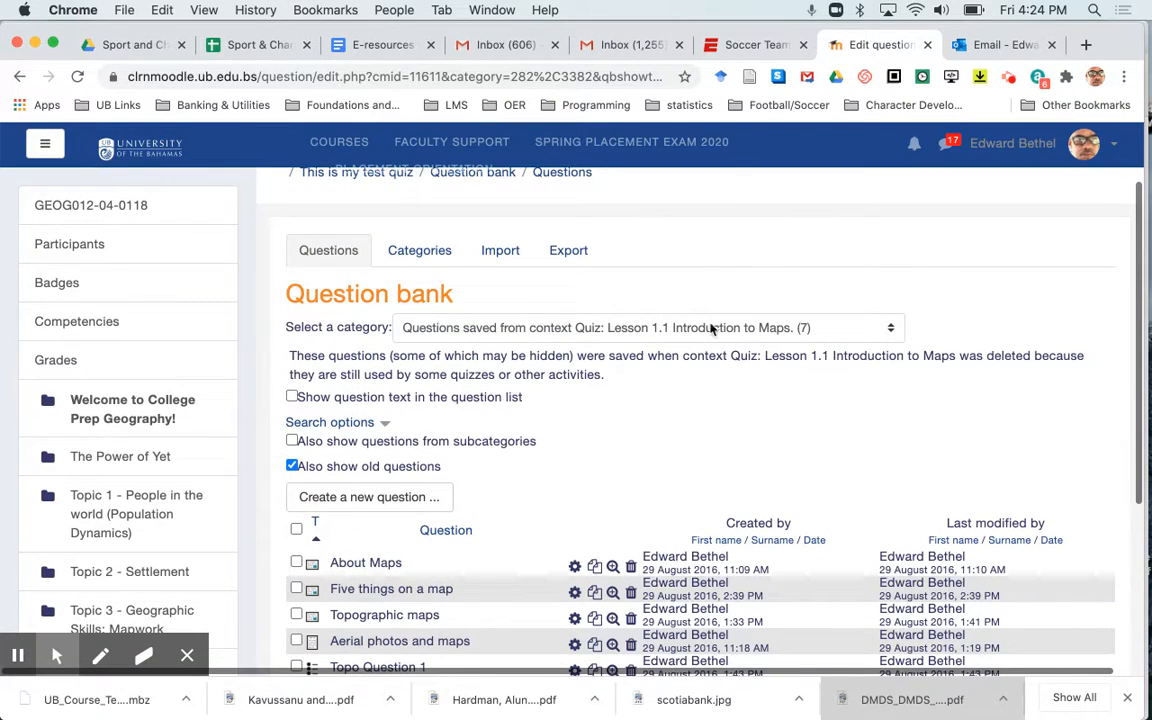
# - Switch the question bank to the category saved from the Lesson 3.1 Plate Tectonics quiz and review its questions
pyautogui.click(824, 328)
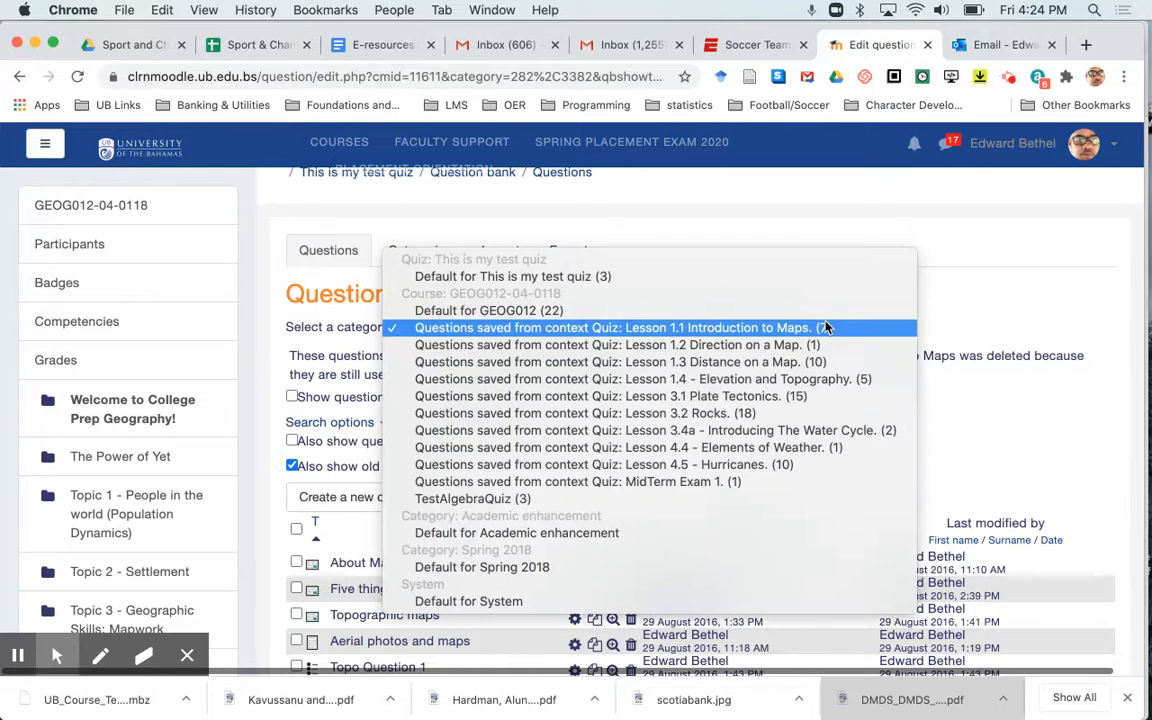
pyautogui.click(772, 397)
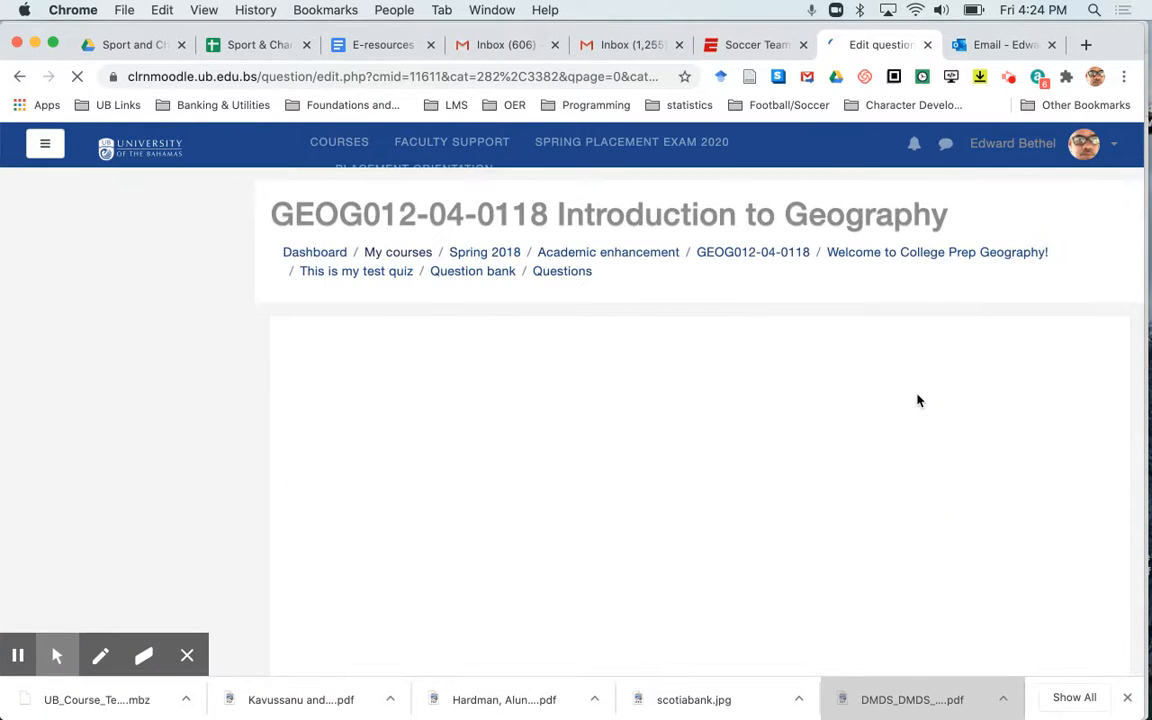
pyautogui.scroll(-5, 918, 400)
pyautogui.scroll(-2, 918, 400)
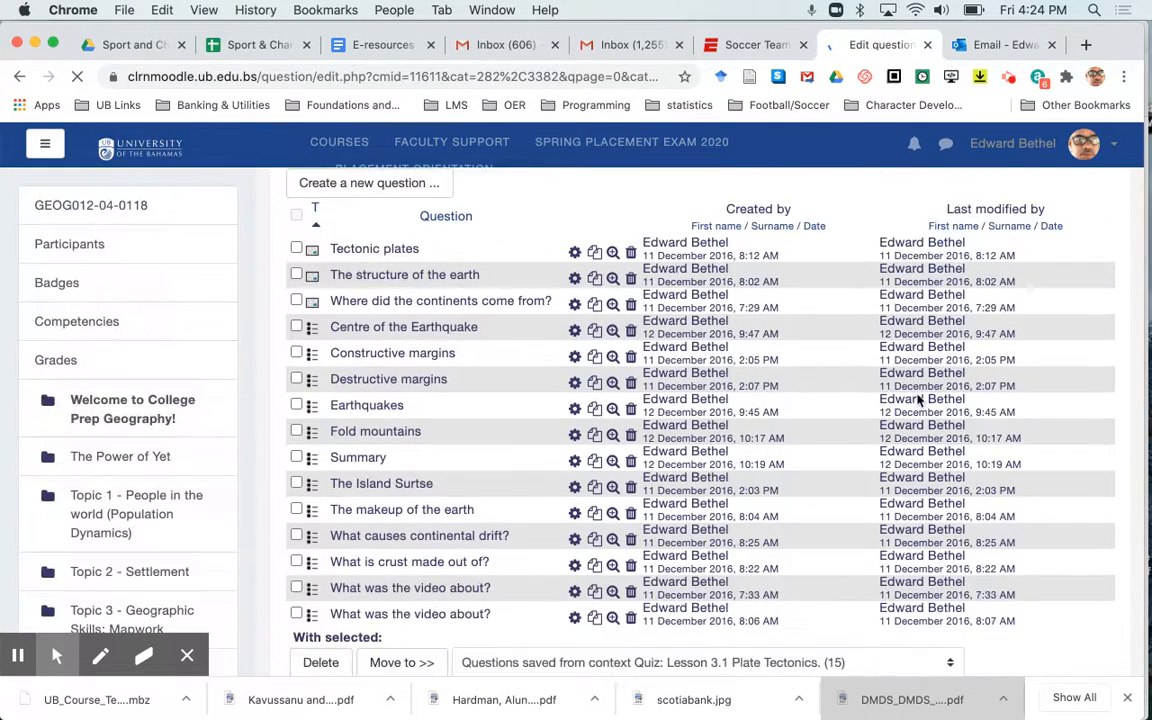
pyautogui.scroll(2, 918, 400)
pyautogui.scroll(4, 918, 400)
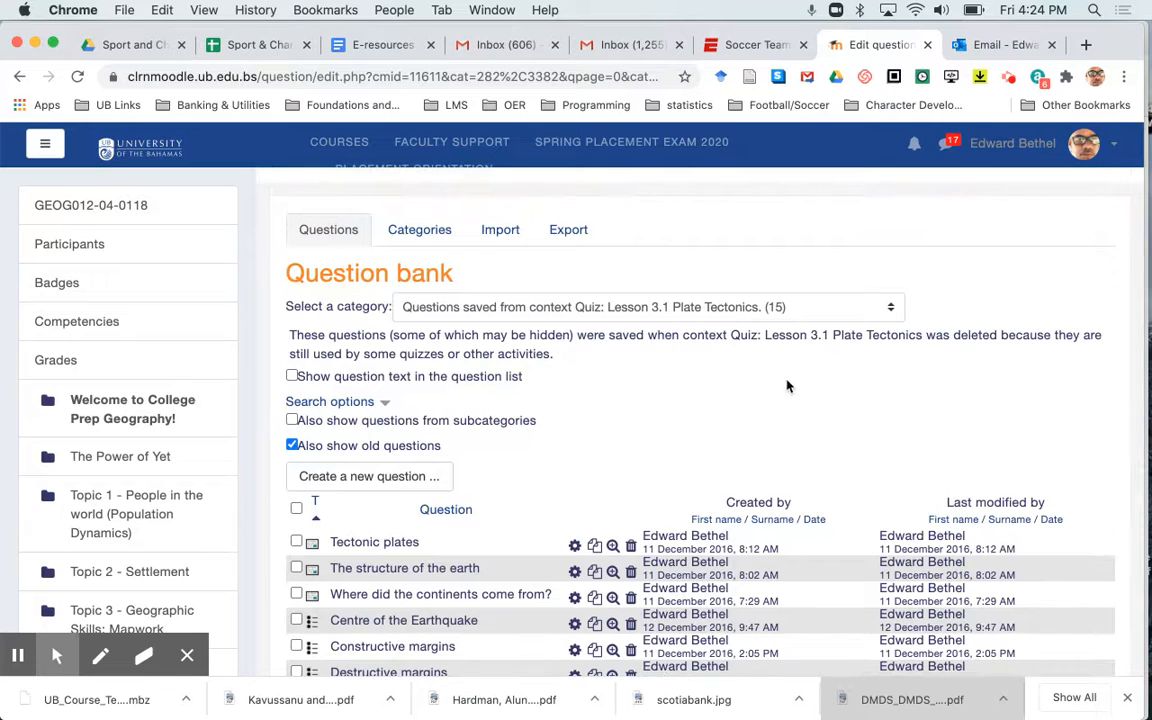
pyautogui.scroll(3, 735, 345)
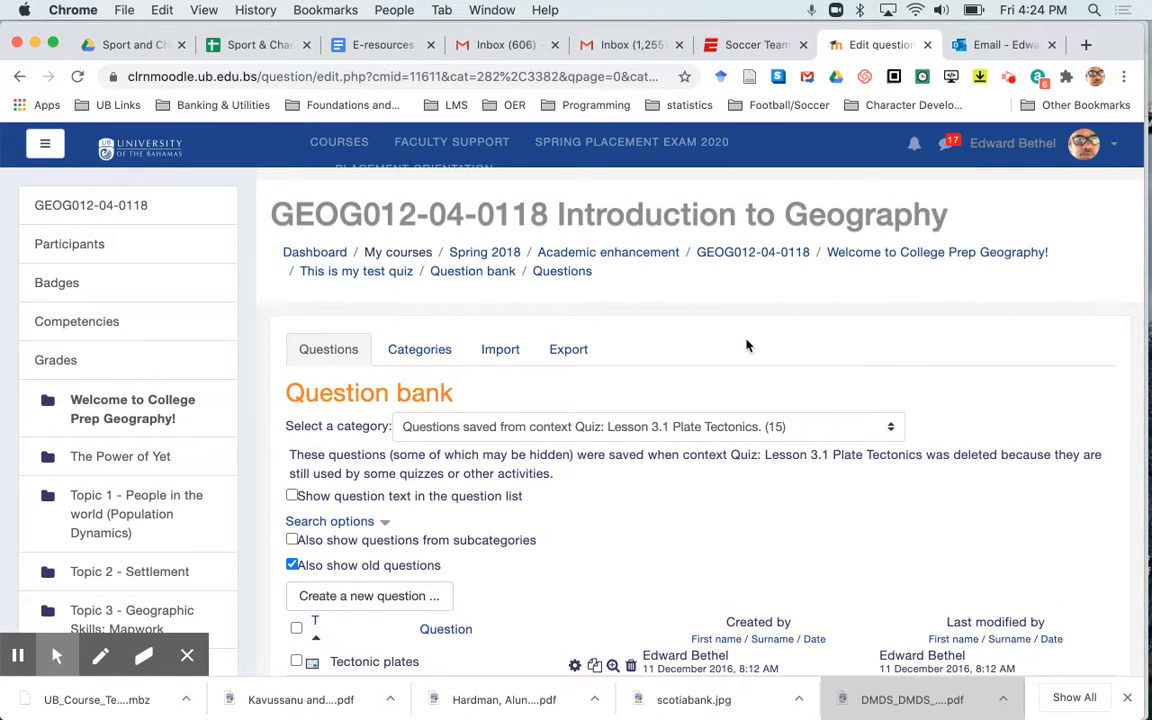
# - Return to "This is my test quiz" and open its Edit quiz page
pyautogui.click(366, 277)
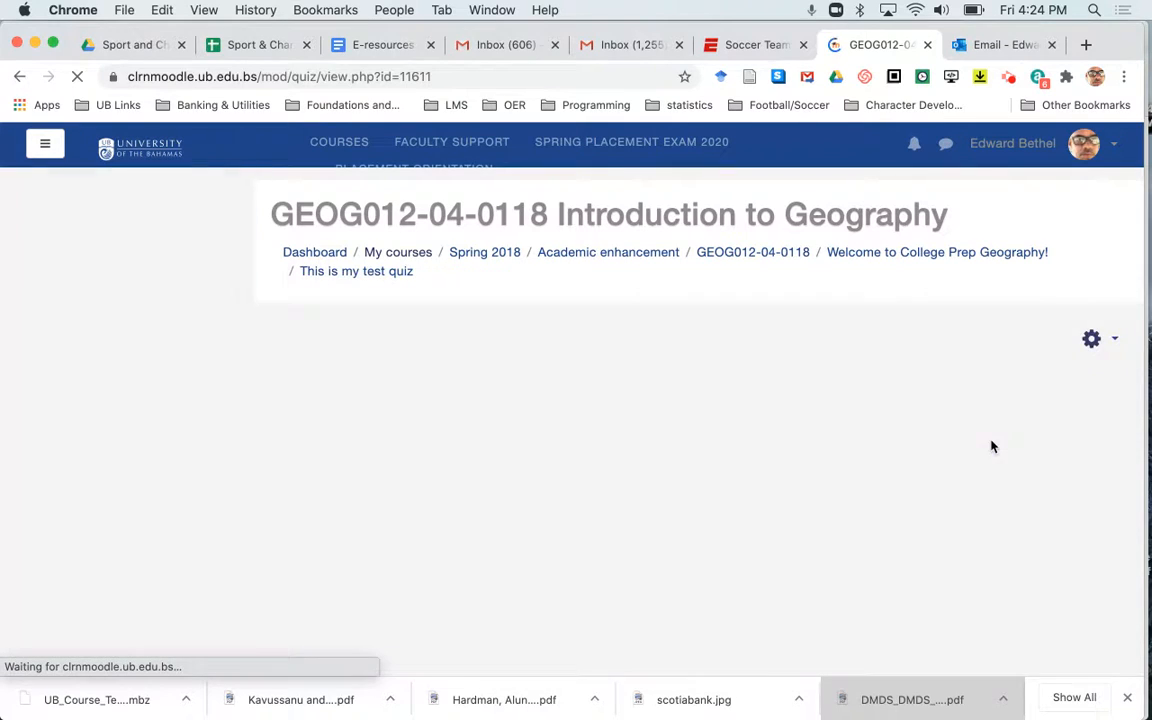
pyautogui.scroll(-2, 992, 446)
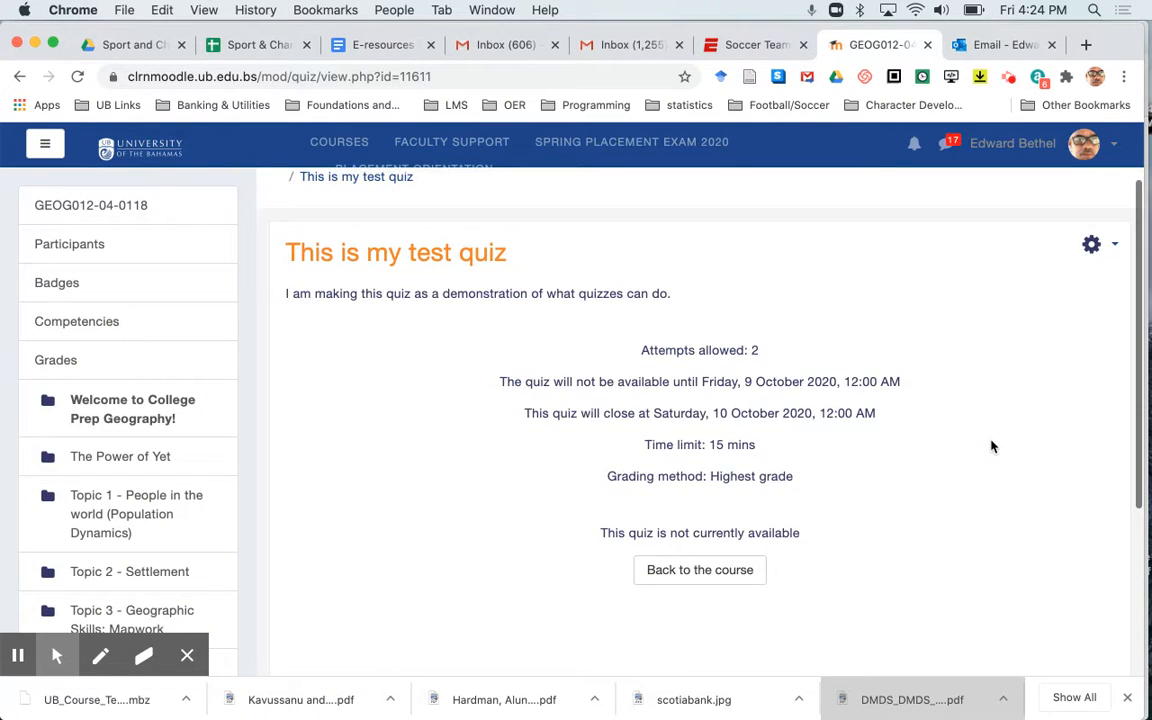
pyautogui.scroll(1, 992, 446)
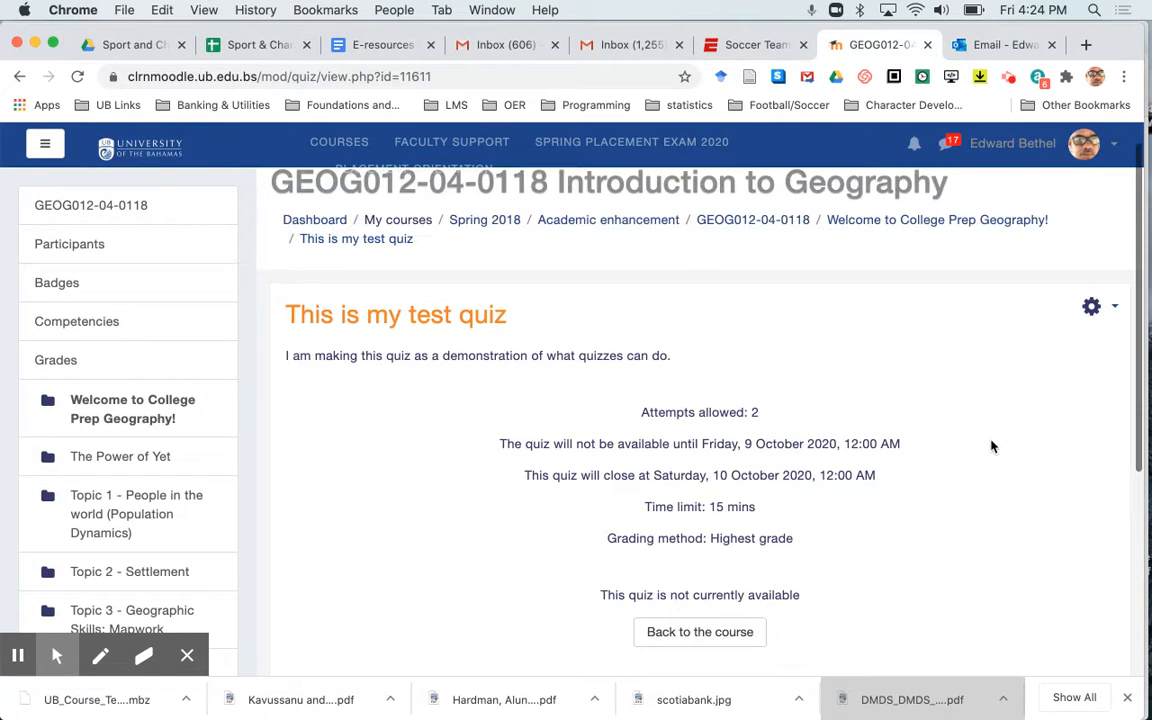
pyautogui.click(1092, 309)
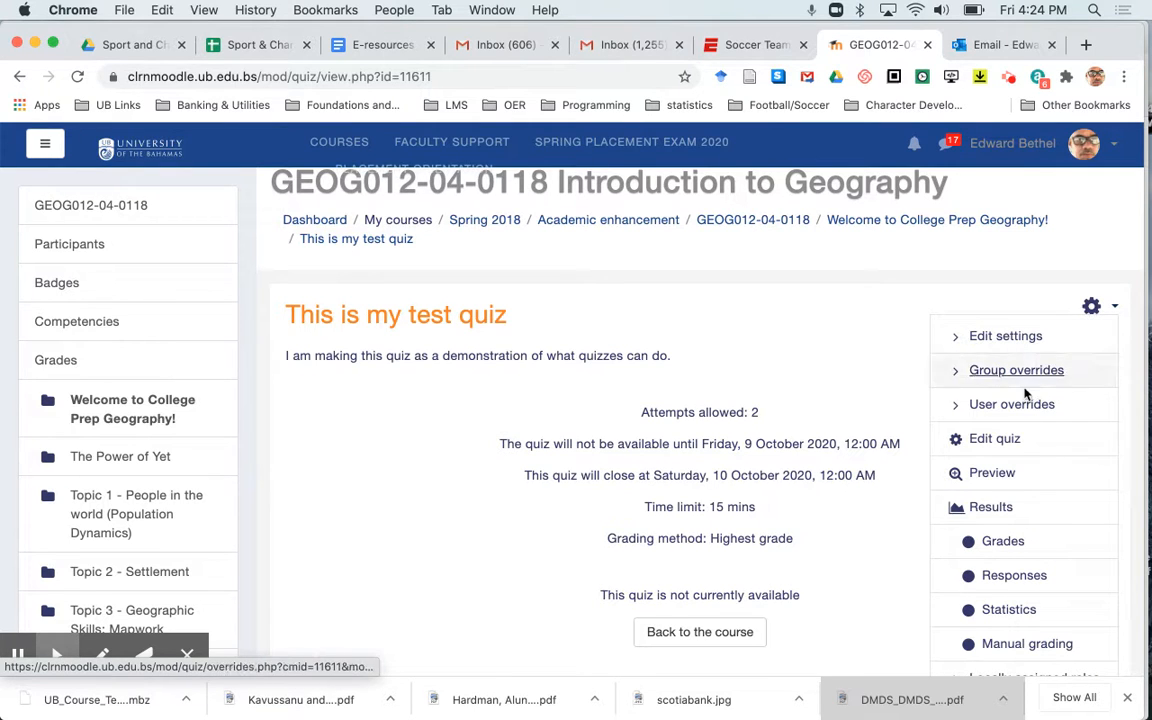
pyautogui.click(994, 439)
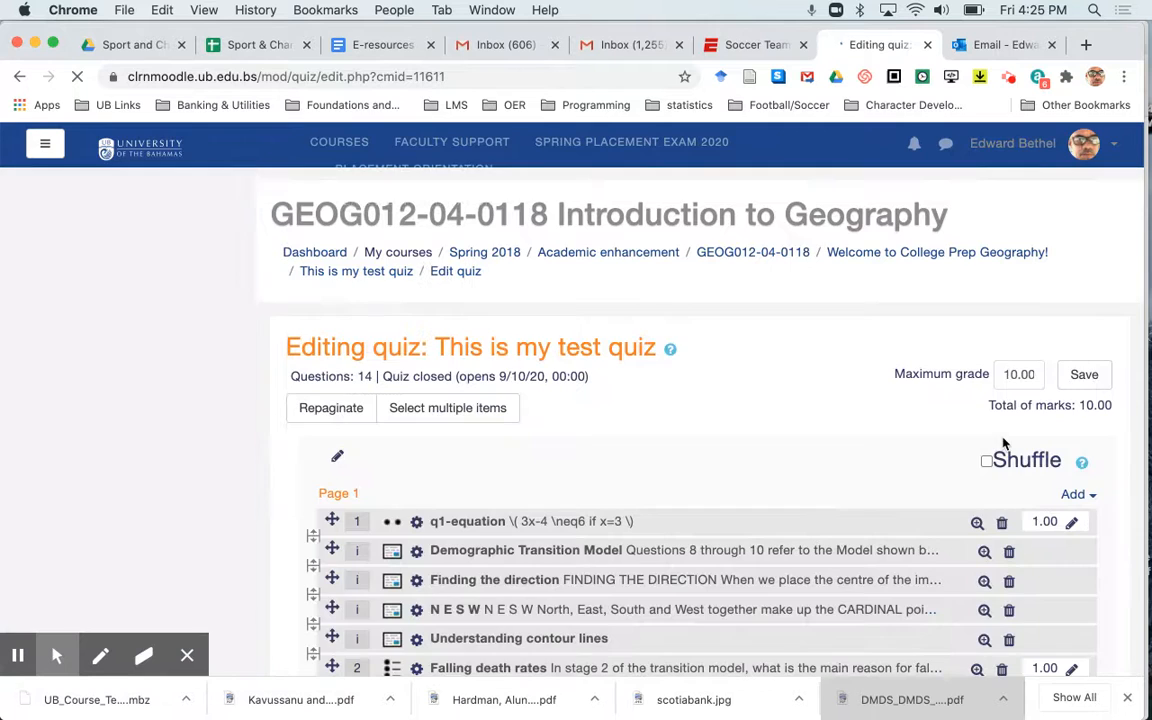
# - Look through the categories offered for adding question bank questions at the end of the quiz, and close the dialog without adding any
pyautogui.scroll(-5, 851, 473)
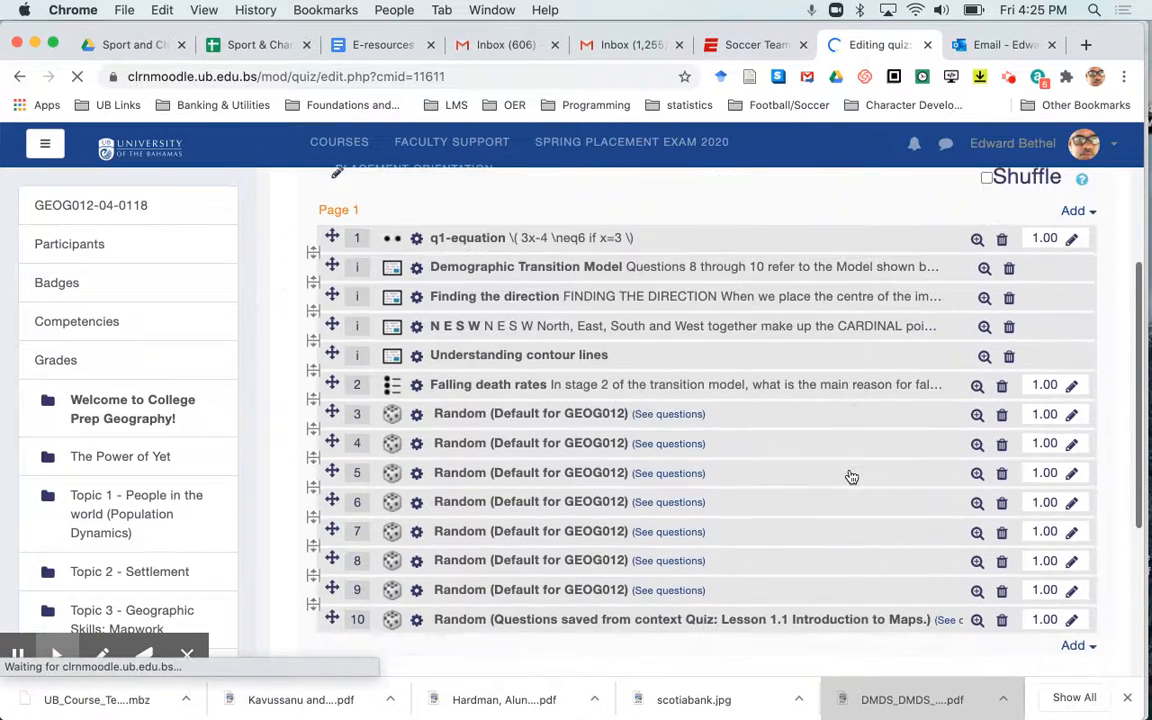
pyautogui.scroll(-5, 851, 476)
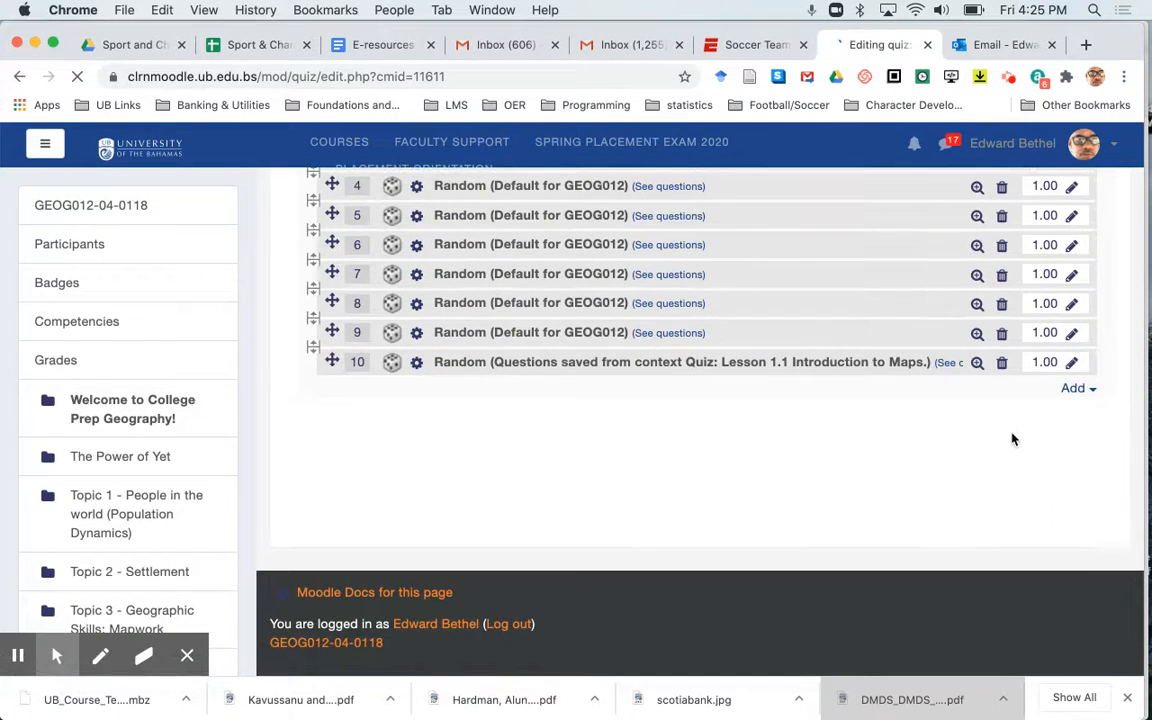
pyautogui.click(1074, 389)
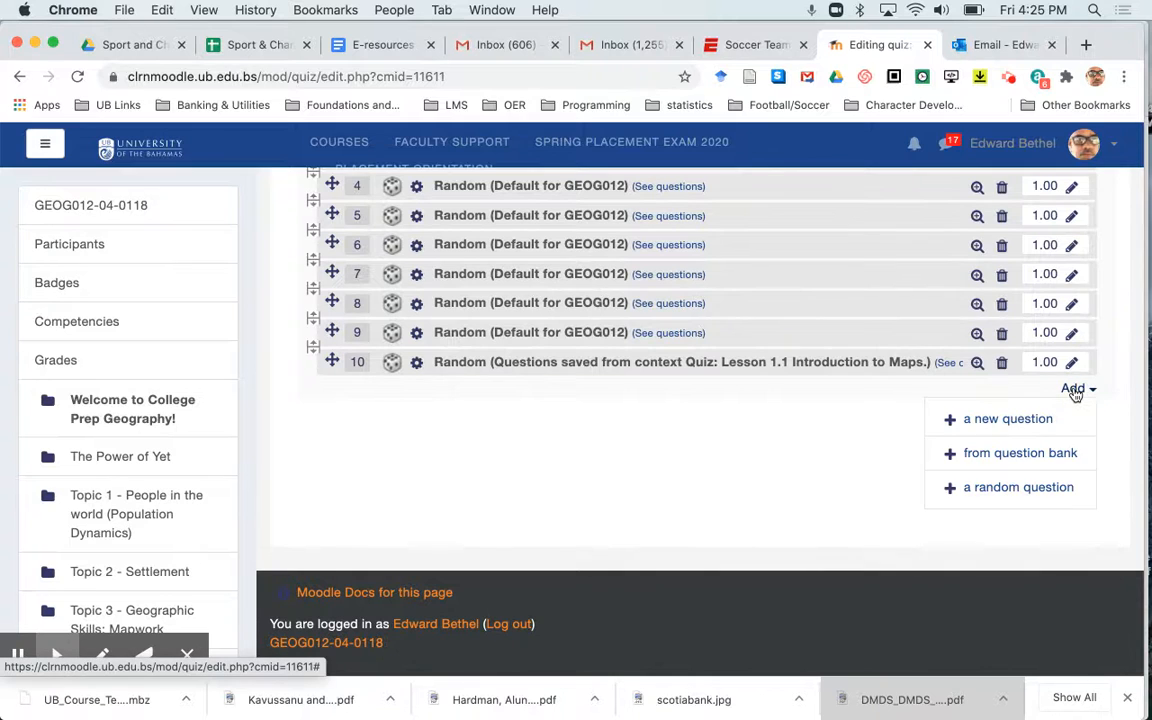
pyautogui.click(1011, 455)
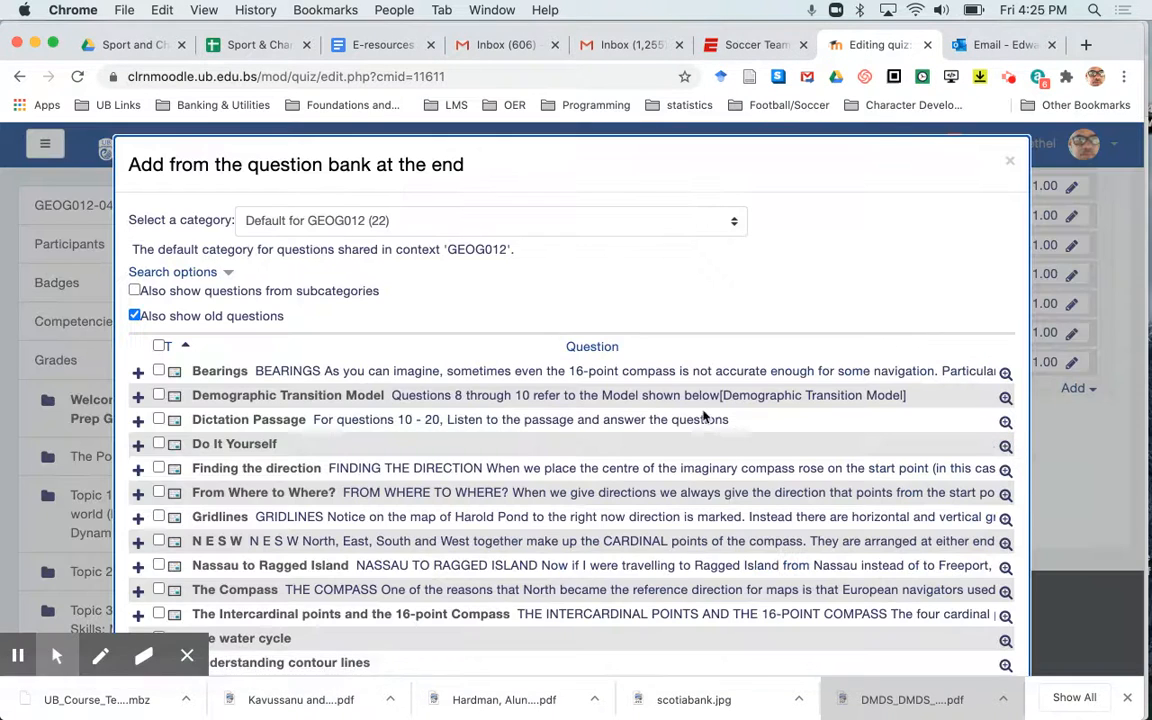
pyautogui.click(447, 230)
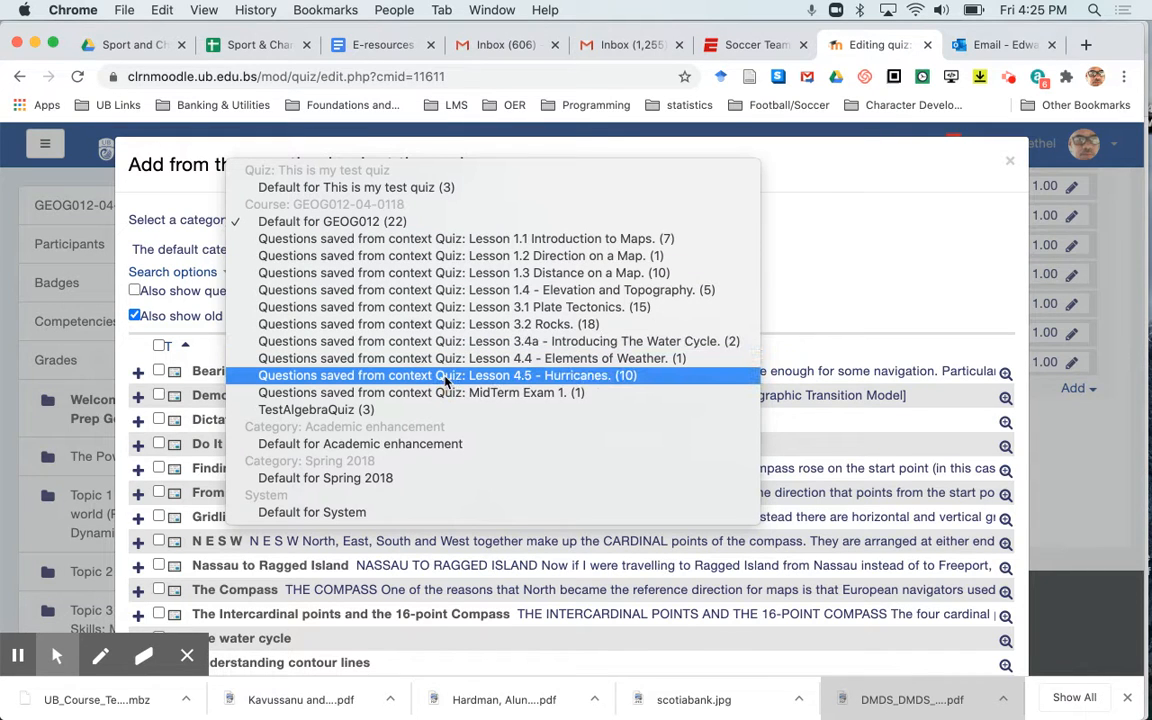
pyautogui.click(896, 275)
pyautogui.click(1010, 164)
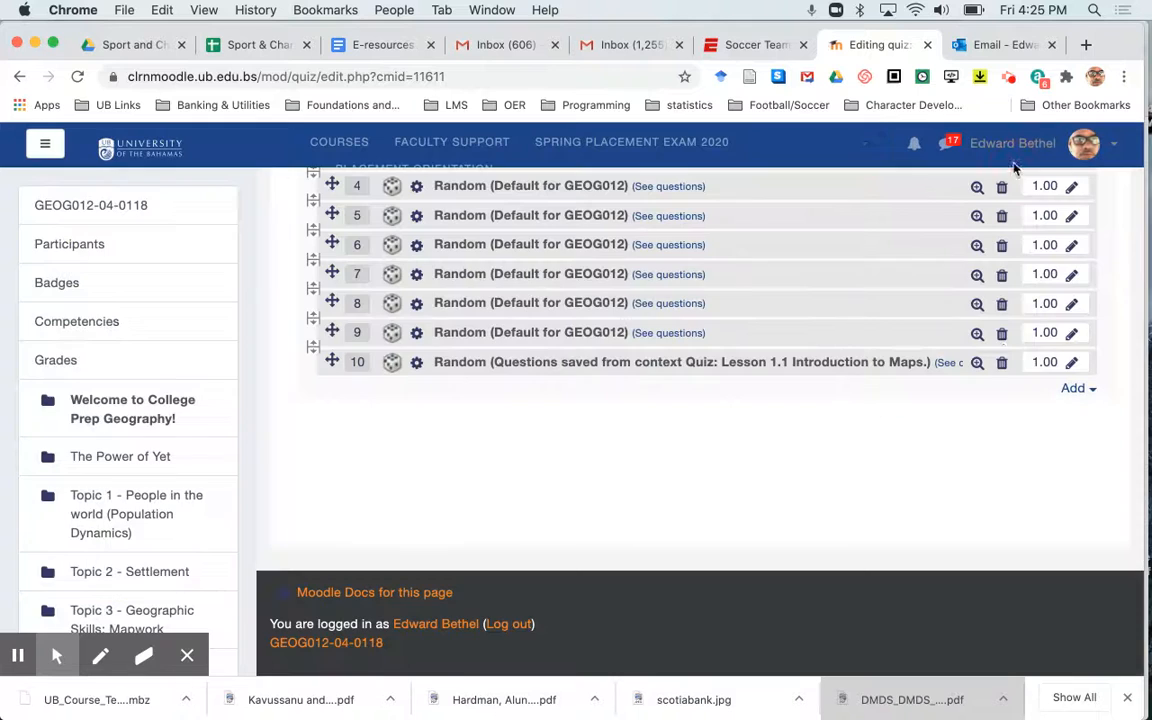
pyautogui.scroll(5, 928, 515)
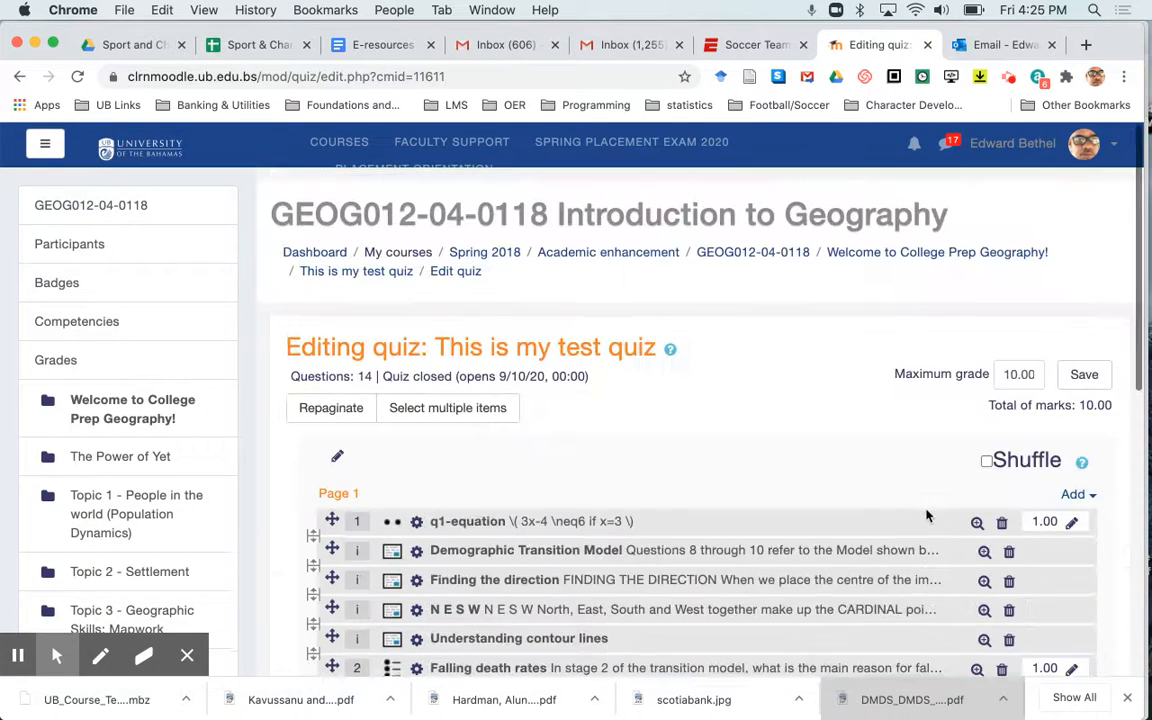
# - Return to the GEOG012-04-0118 course page and look through the quizzes and other activities in its opening sections
pyautogui.click(761, 253)
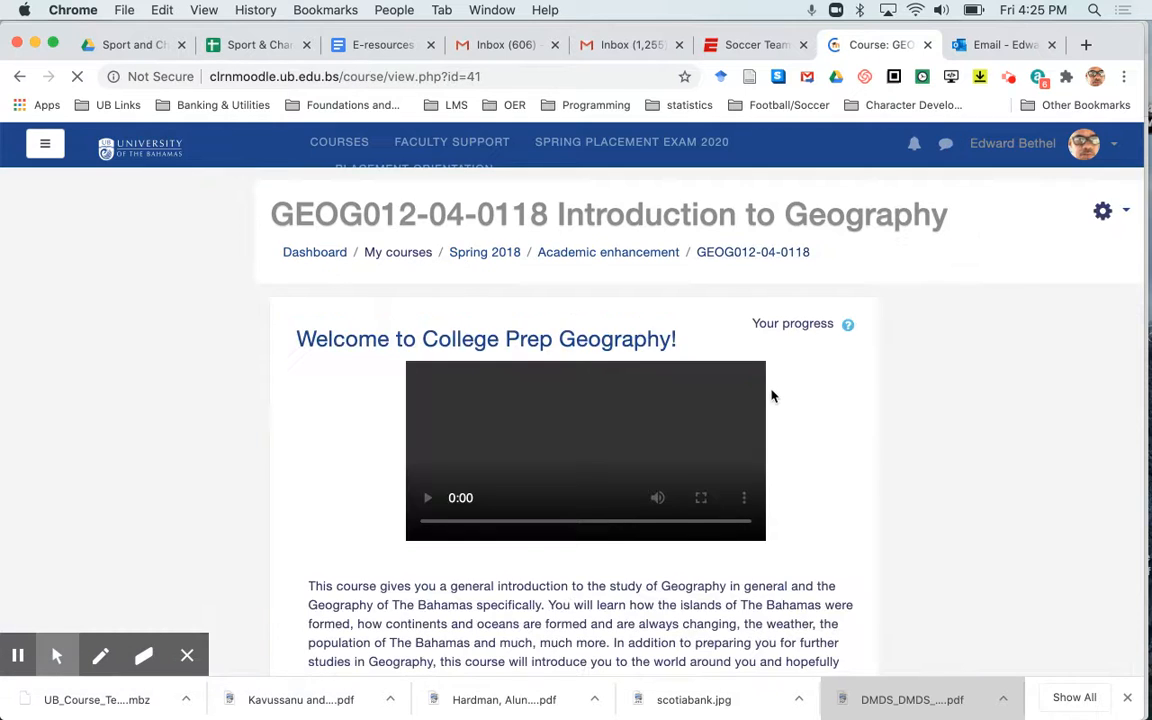
pyautogui.scroll(-4, 772, 396)
pyautogui.scroll(-5, 772, 396)
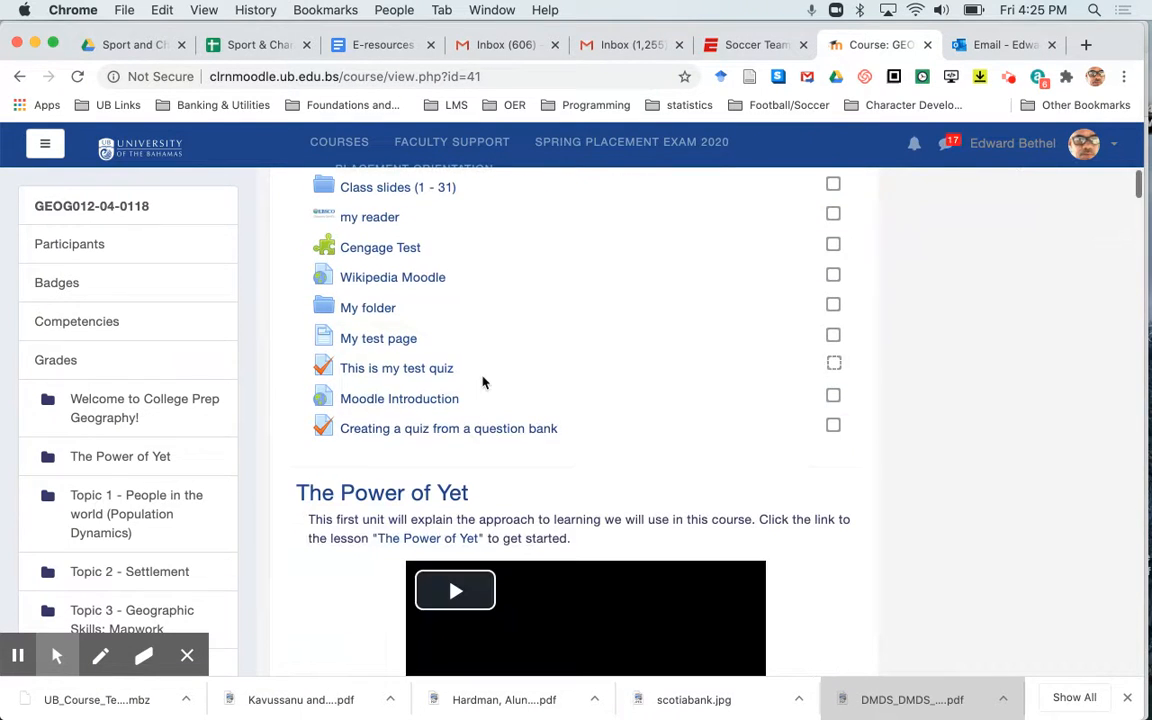
pyautogui.scroll(-5, 586, 404)
pyautogui.scroll(-7, 586, 404)
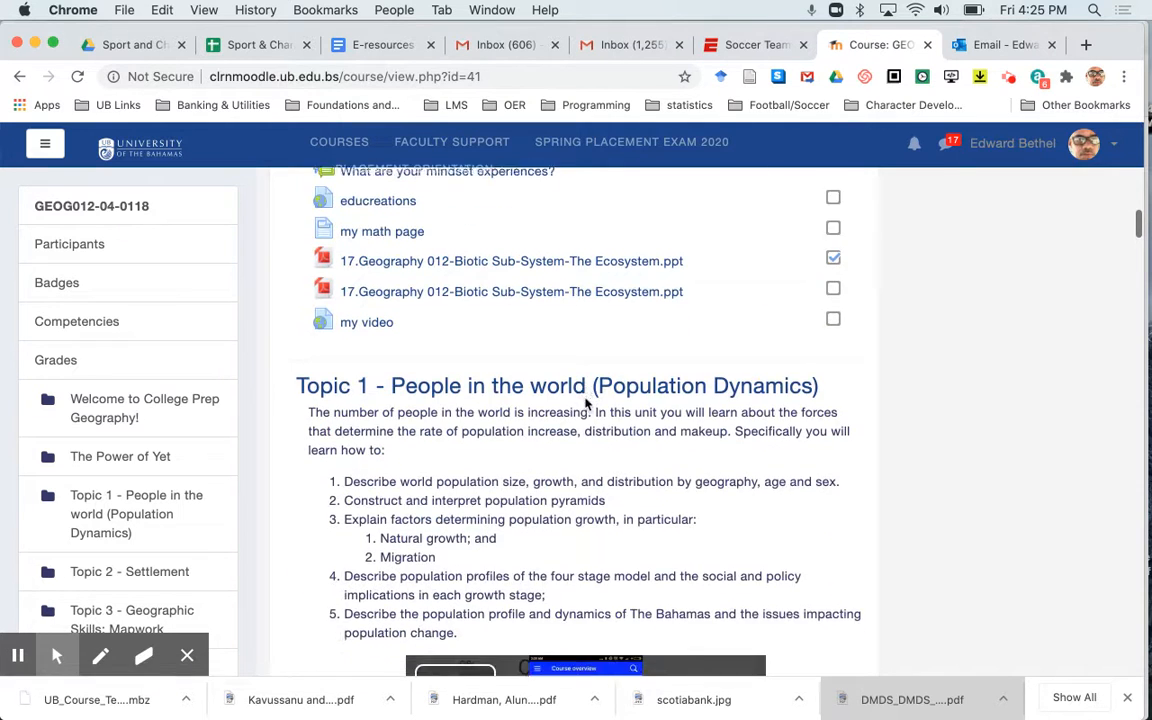
pyautogui.scroll(-2, 587, 404)
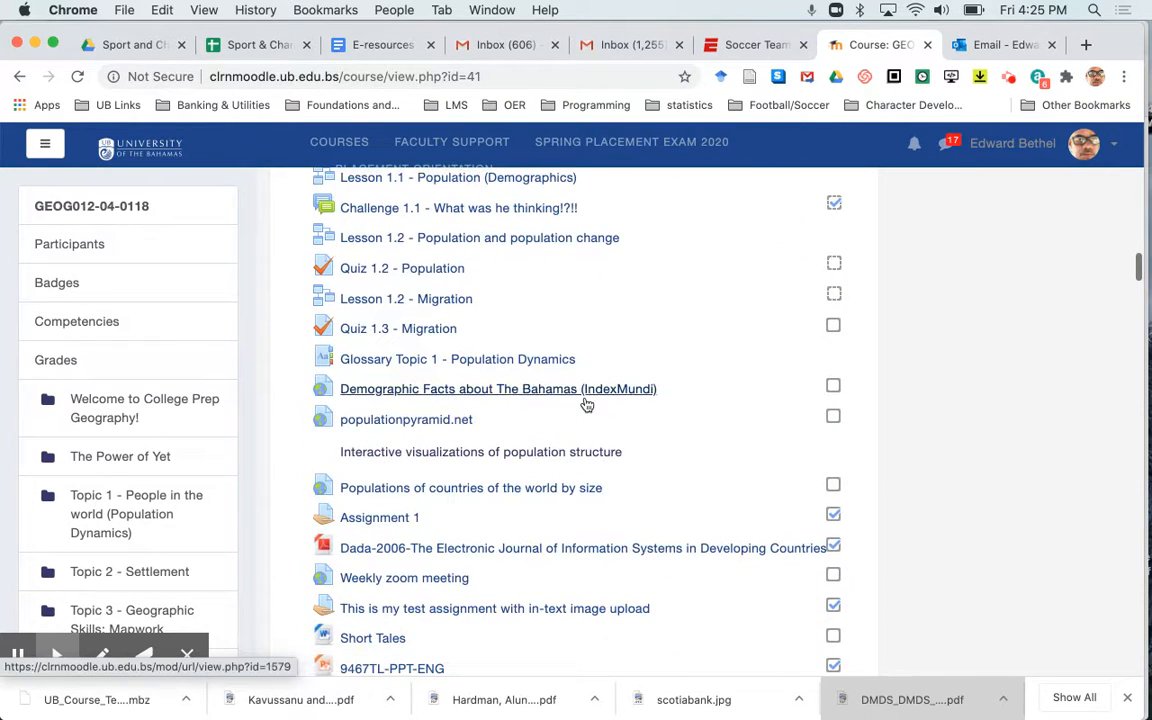
pyautogui.scroll(5, 587, 404)
pyautogui.scroll(10, 587, 404)
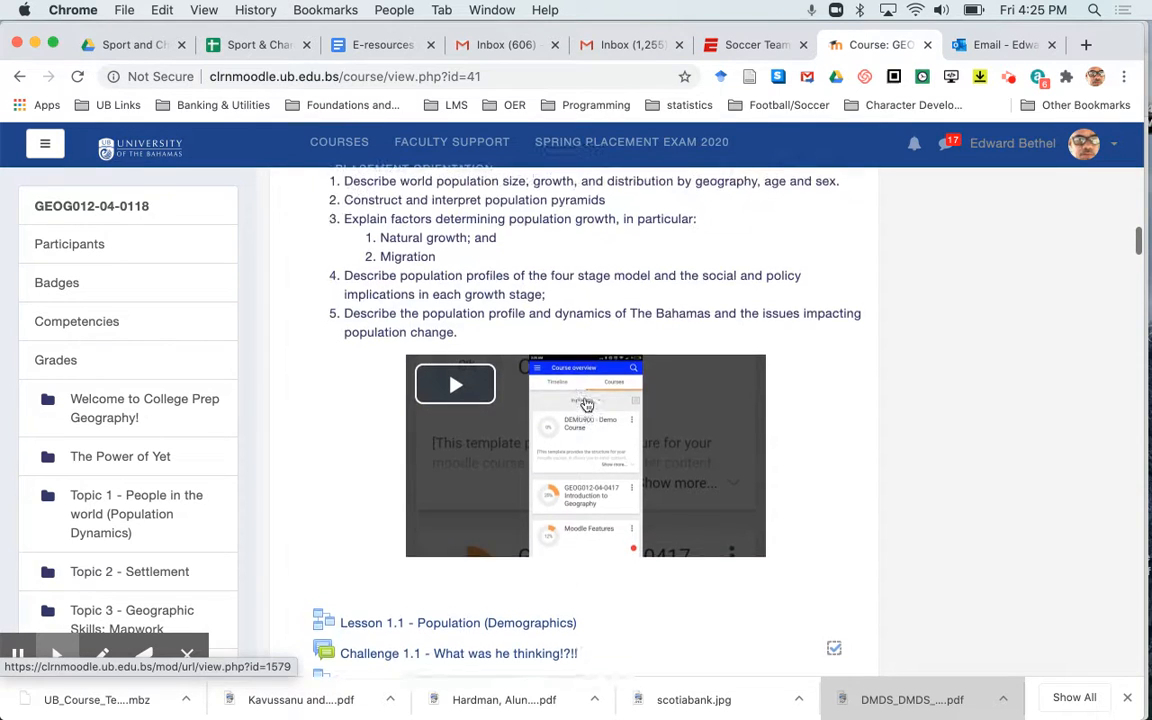
pyautogui.scroll(2, 587, 401)
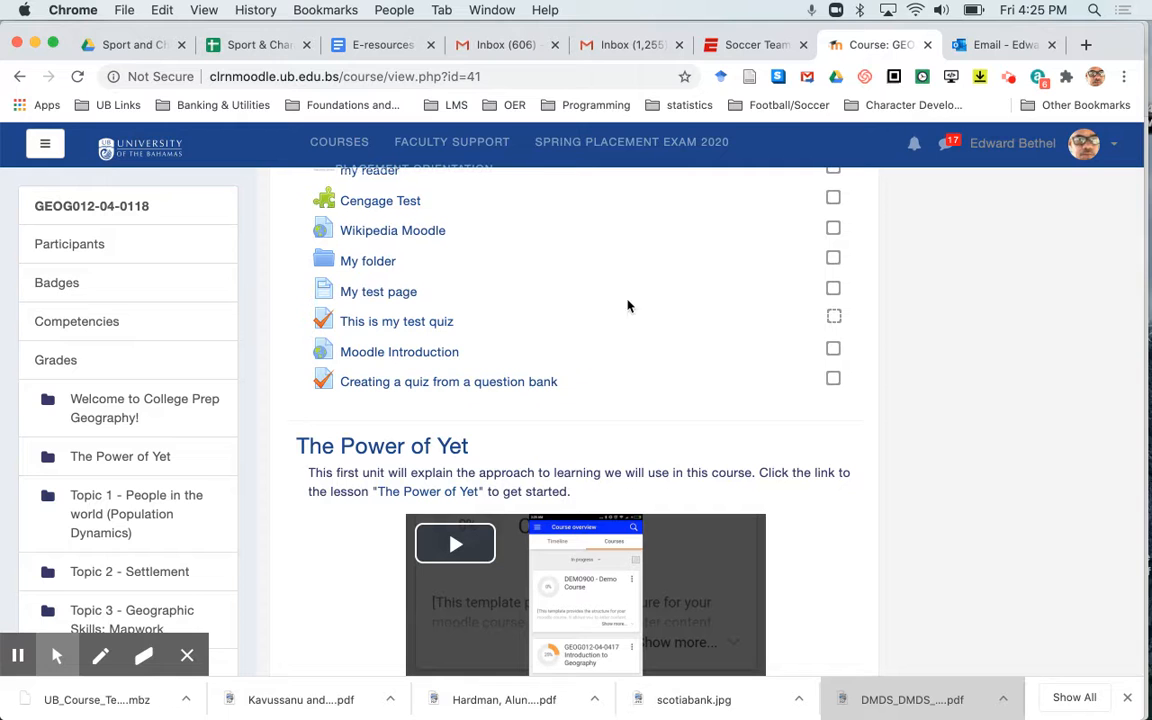
pyautogui.scroll(10, 632, 323)
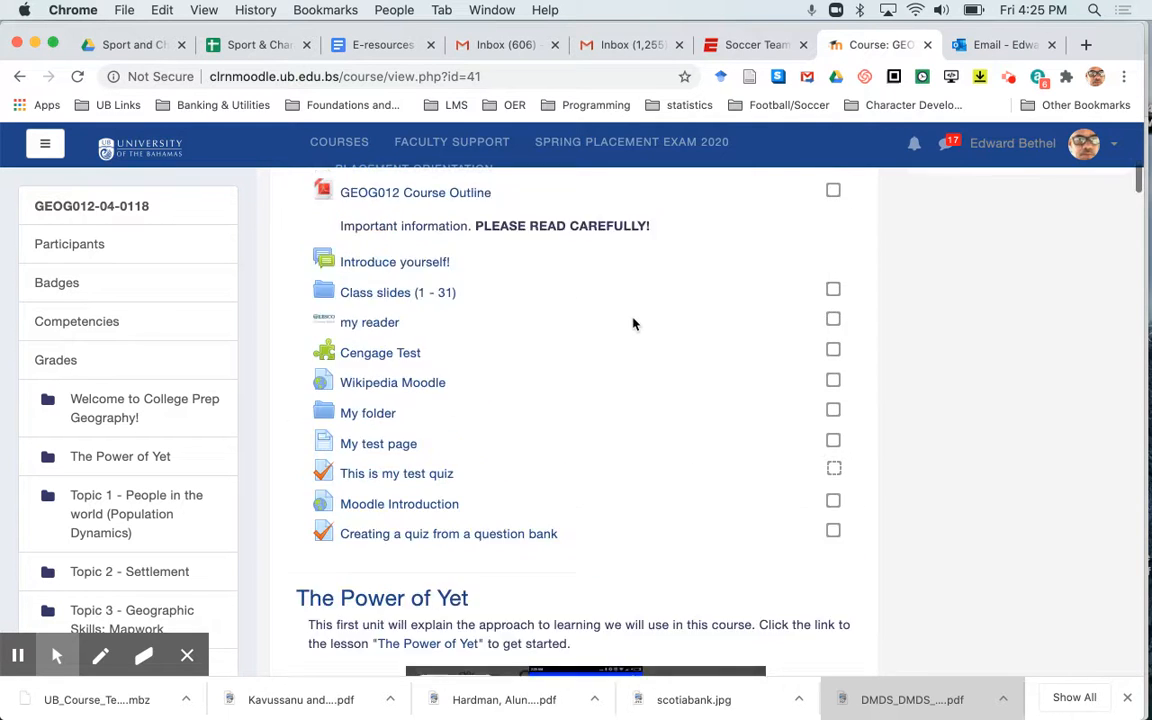
pyautogui.scroll(1, 632, 323)
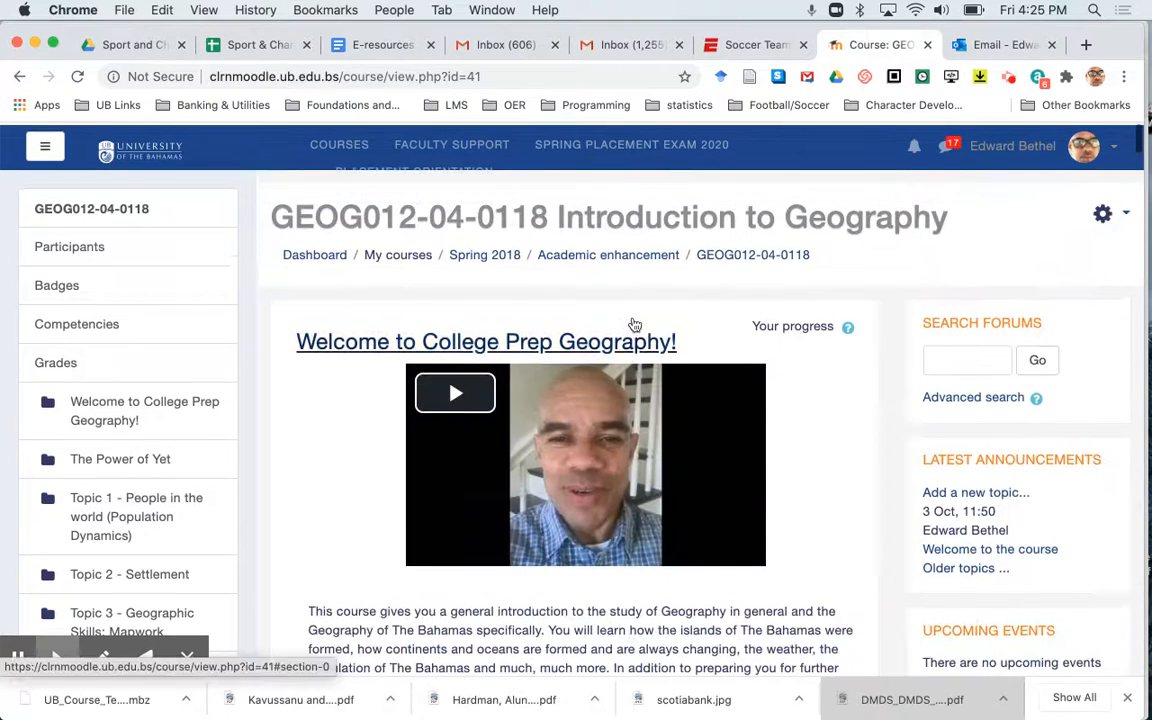
# - Open "This is my test quiz" from the course page and go to its question bank
pyautogui.scroll(-8, 632, 323)
pyautogui.scroll(-1, 632, 323)
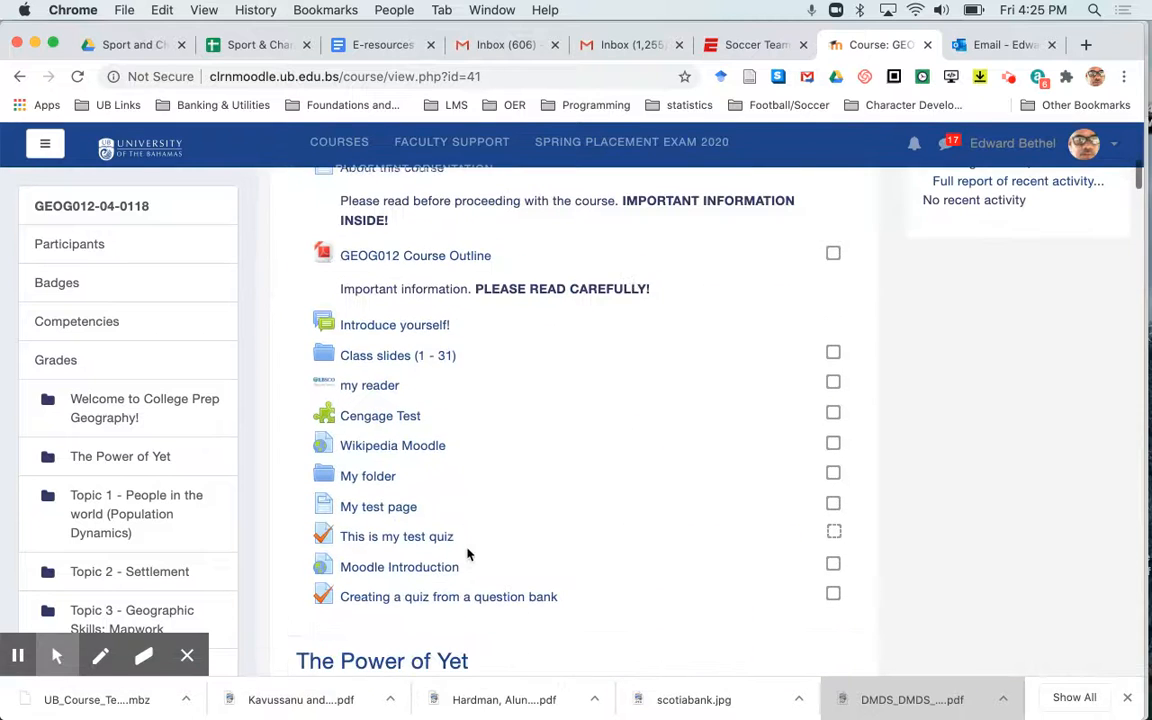
pyautogui.click(410, 538)
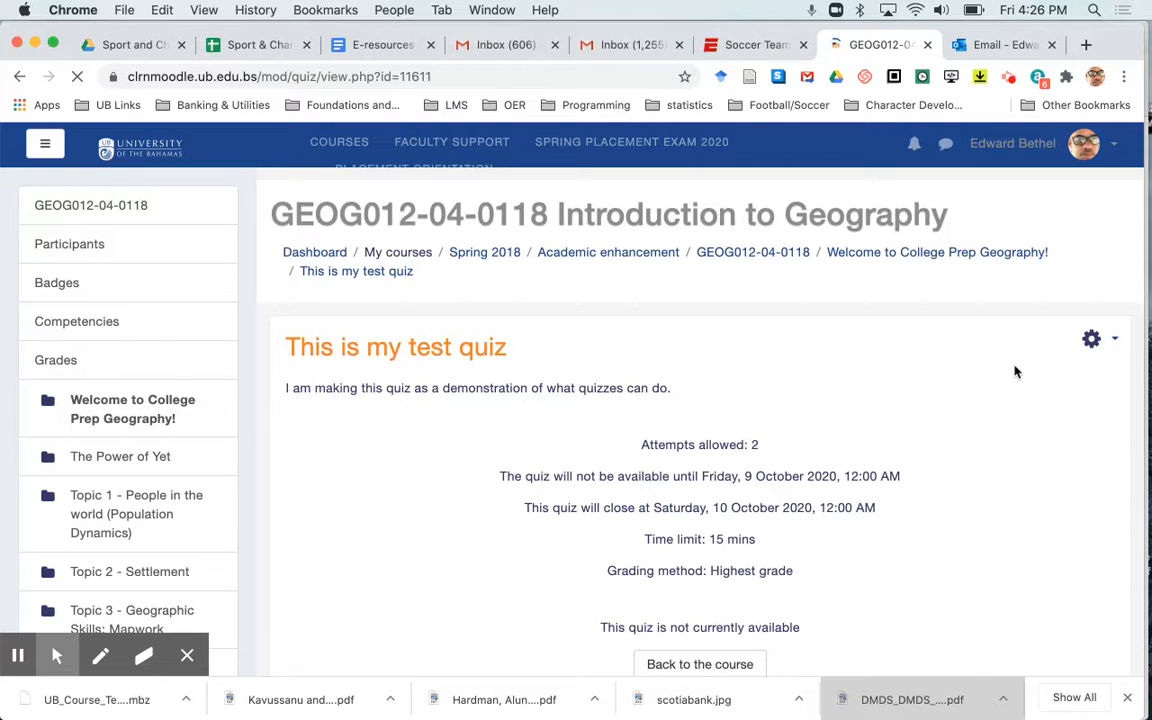
pyautogui.click(1091, 340)
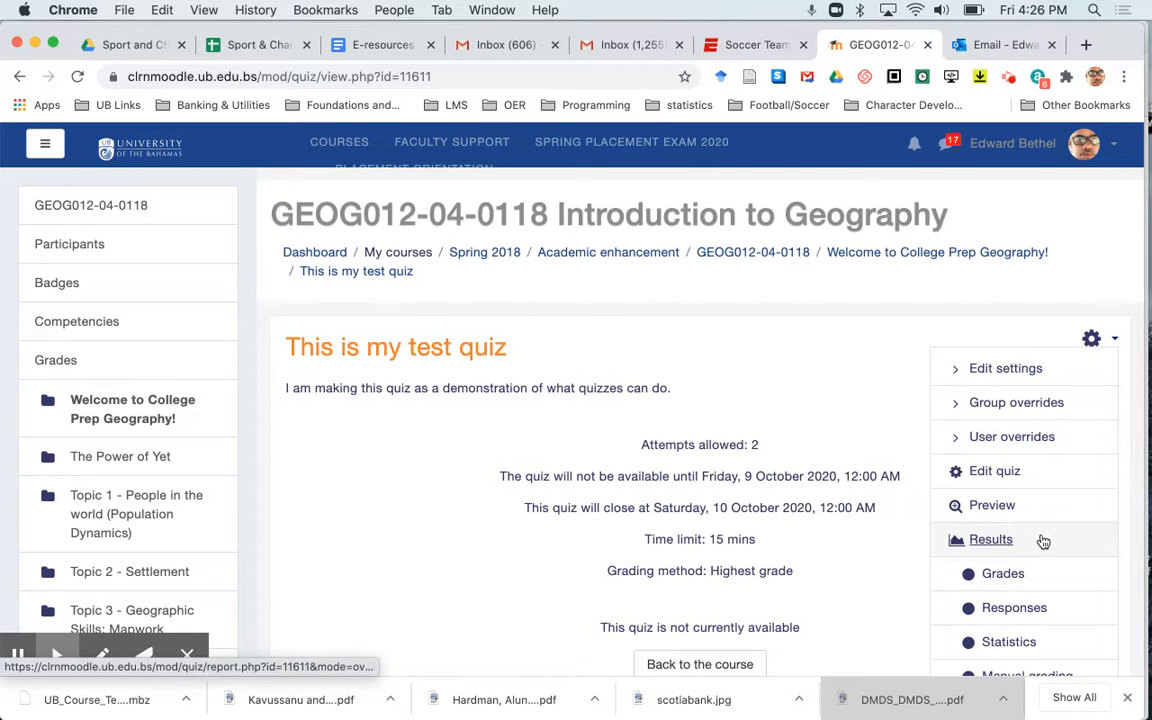
pyautogui.scroll(-3, 1041, 540)
pyautogui.scroll(-3, 1043, 541)
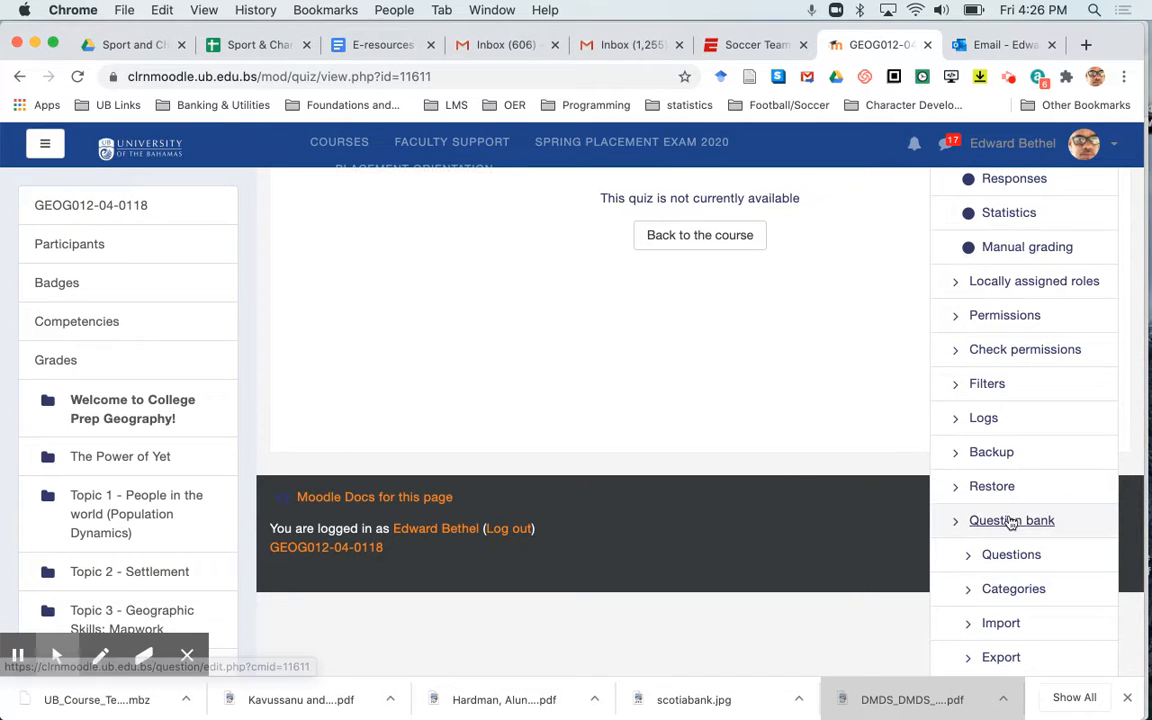
pyautogui.click(1010, 522)
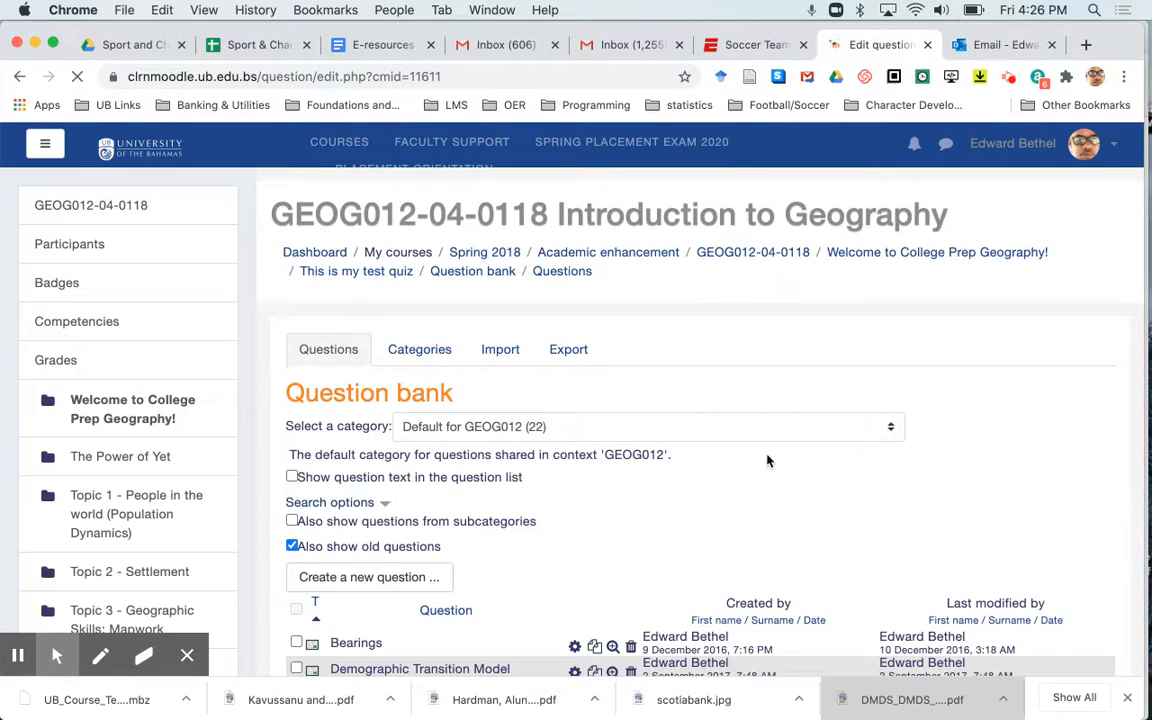
# - Look through the question bank's category list and close it, keeping the Default for GEOG012 category
pyautogui.scroll(-2, 768, 461)
pyautogui.click(768, 457)
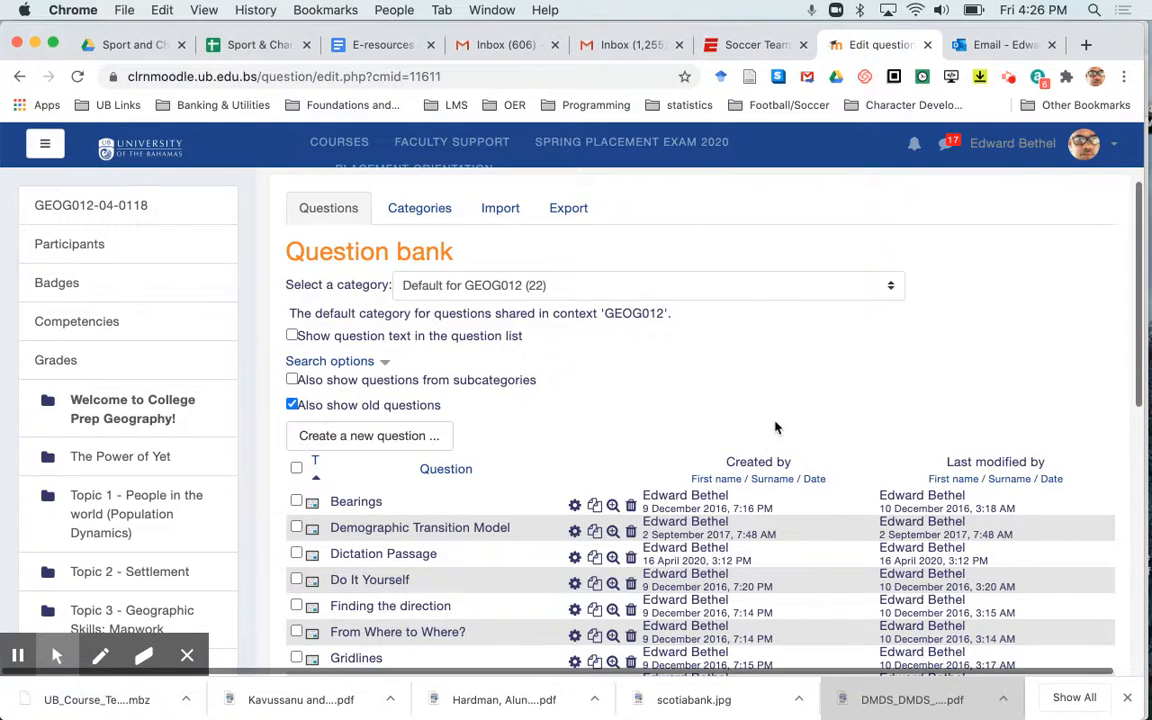
pyautogui.click(772, 288)
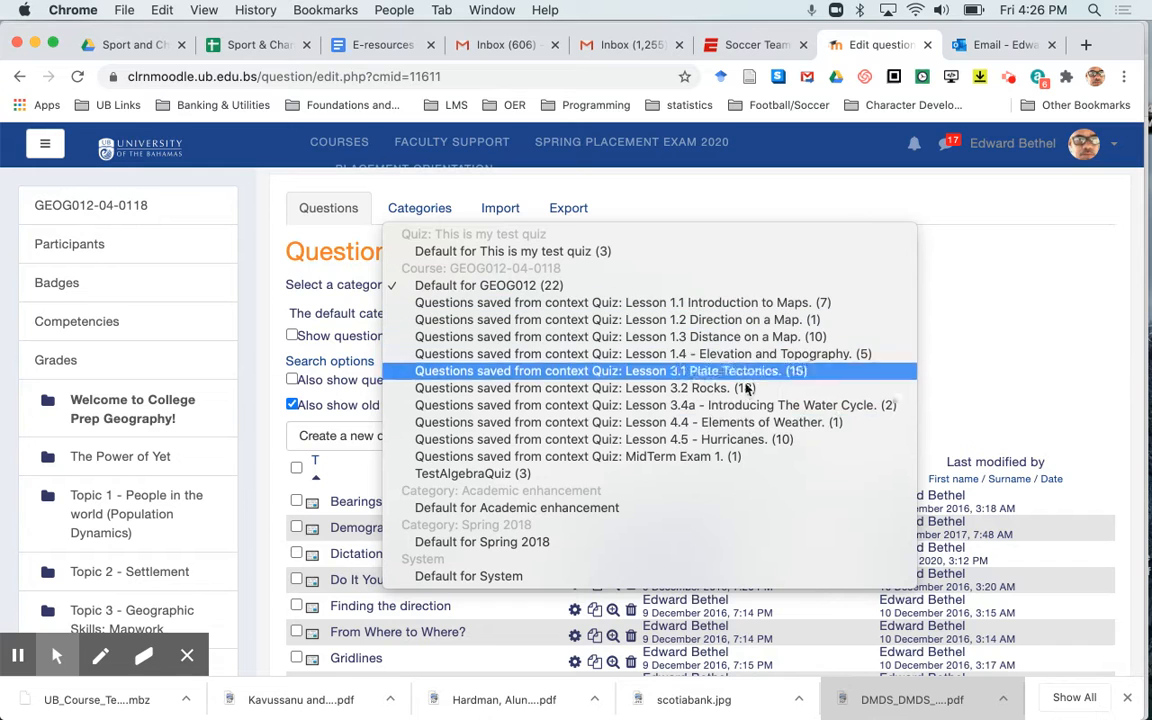
pyautogui.click(969, 328)
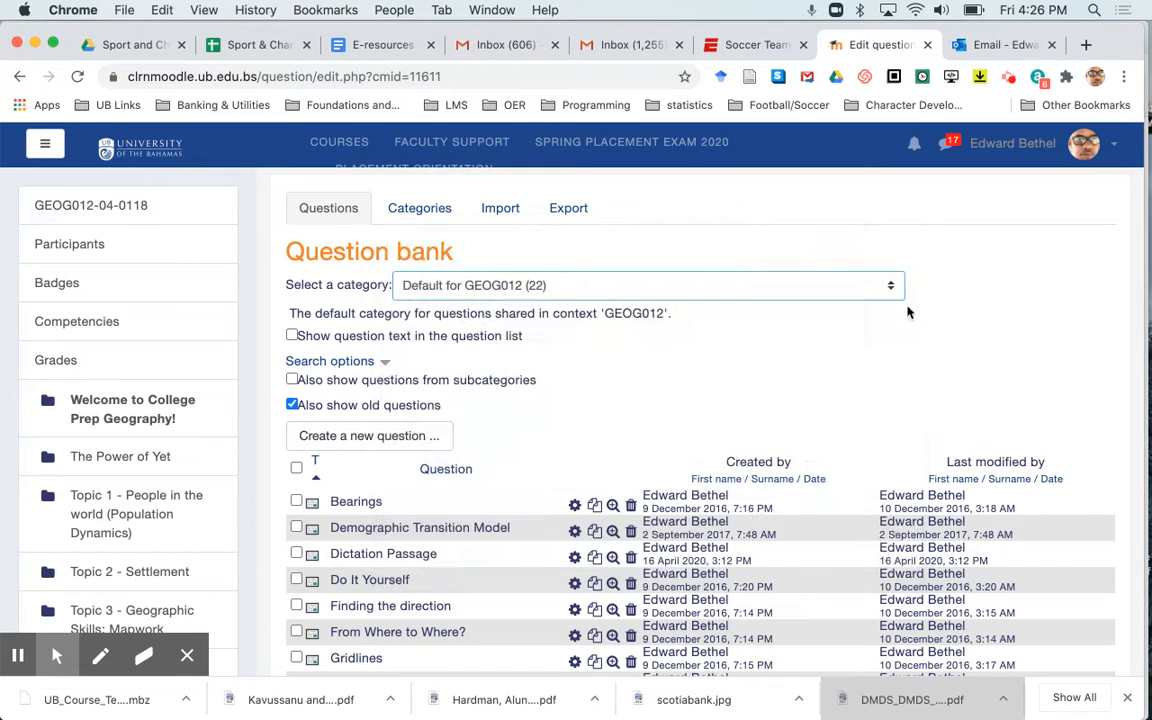
# - Locate the Question bank section on the full course administration page of GEOG012-04-0118, and return to the course page
pyautogui.scroll(3, 824, 339)
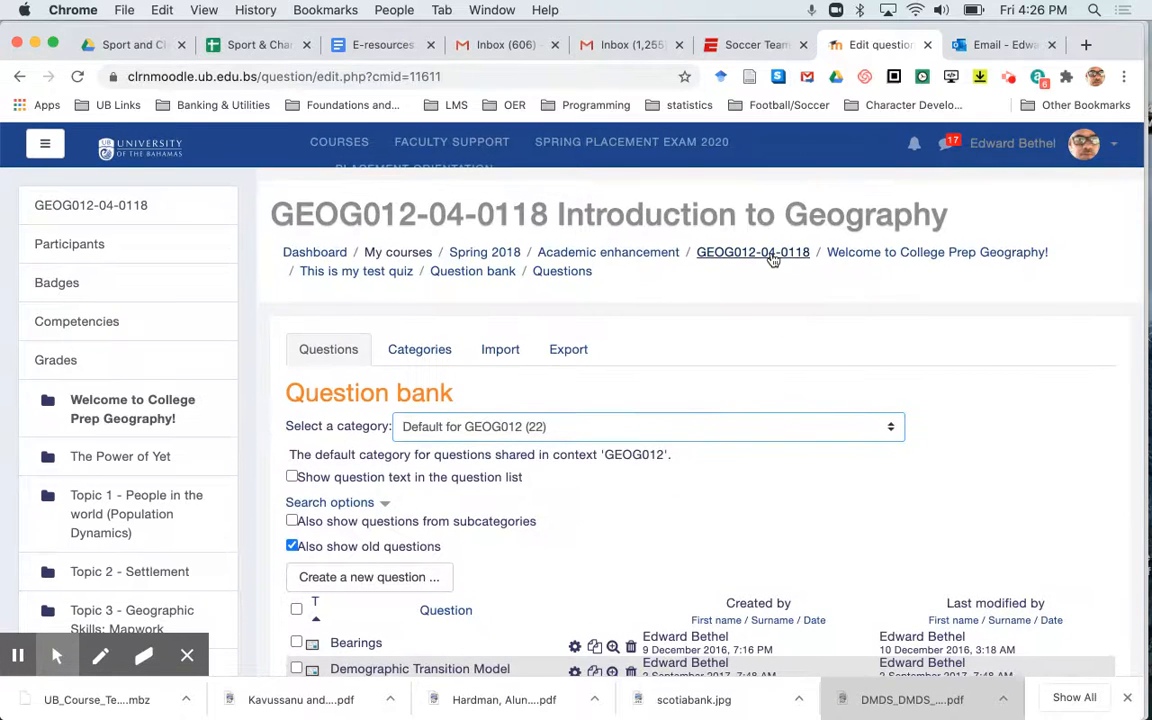
pyautogui.click(773, 255)
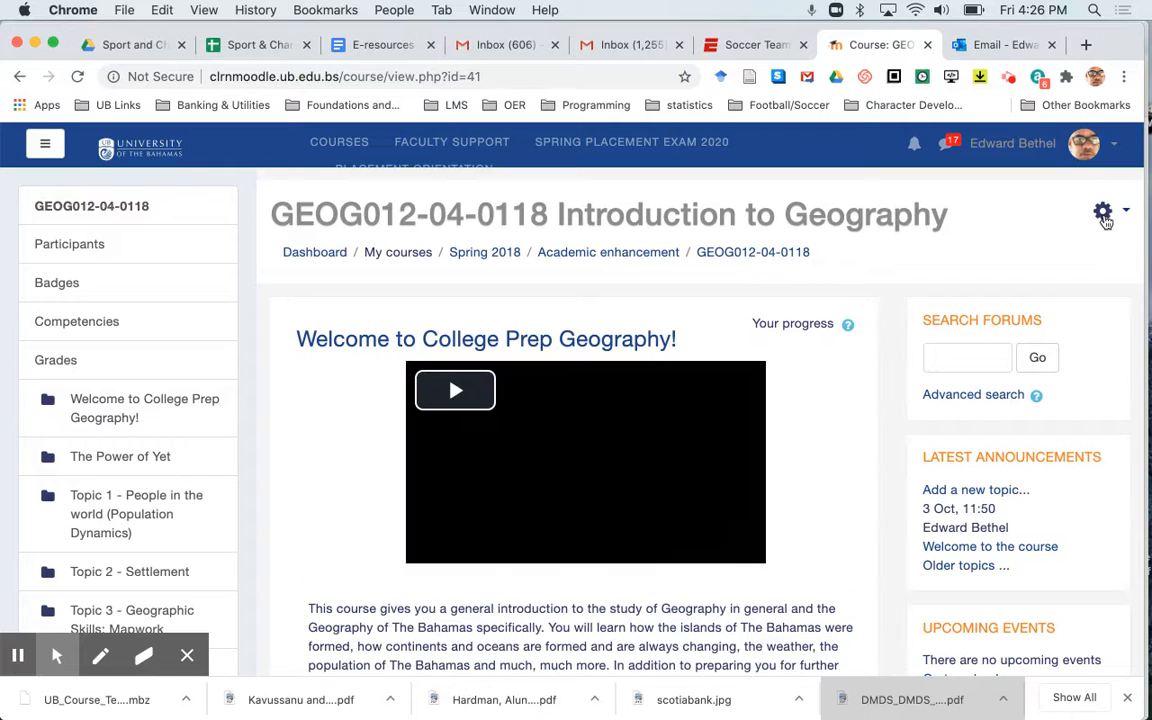
pyautogui.click(1104, 213)
pyautogui.scroll(-5, 1008, 465)
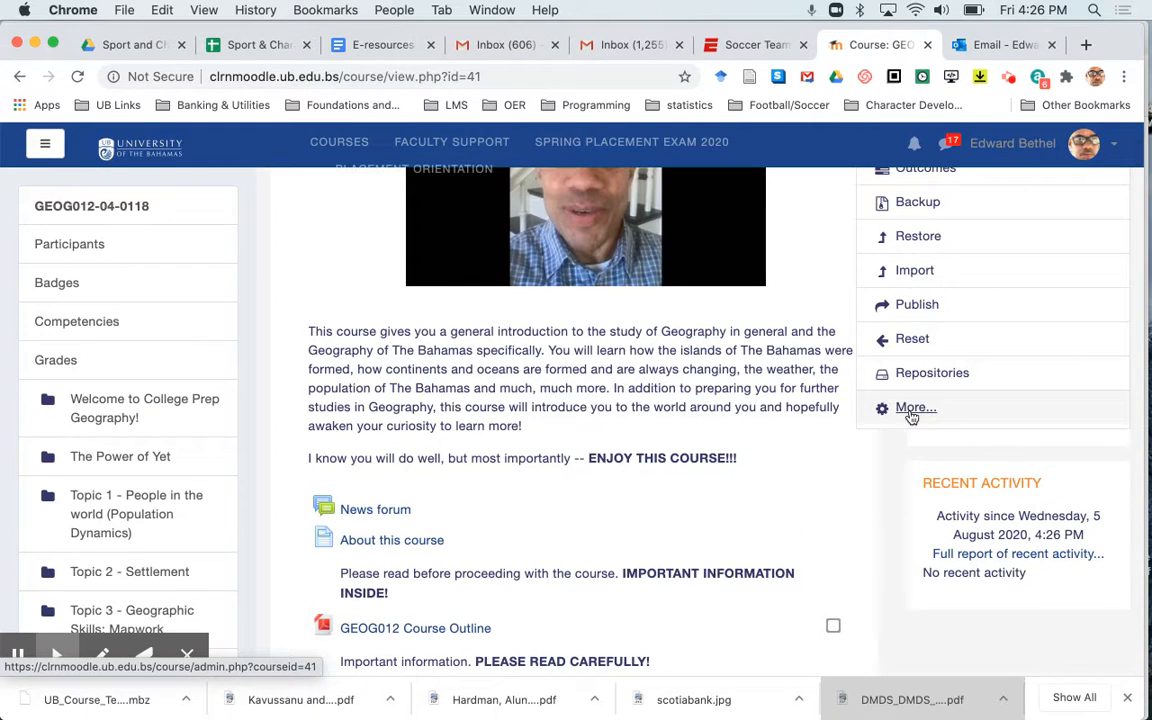
pyautogui.click(912, 408)
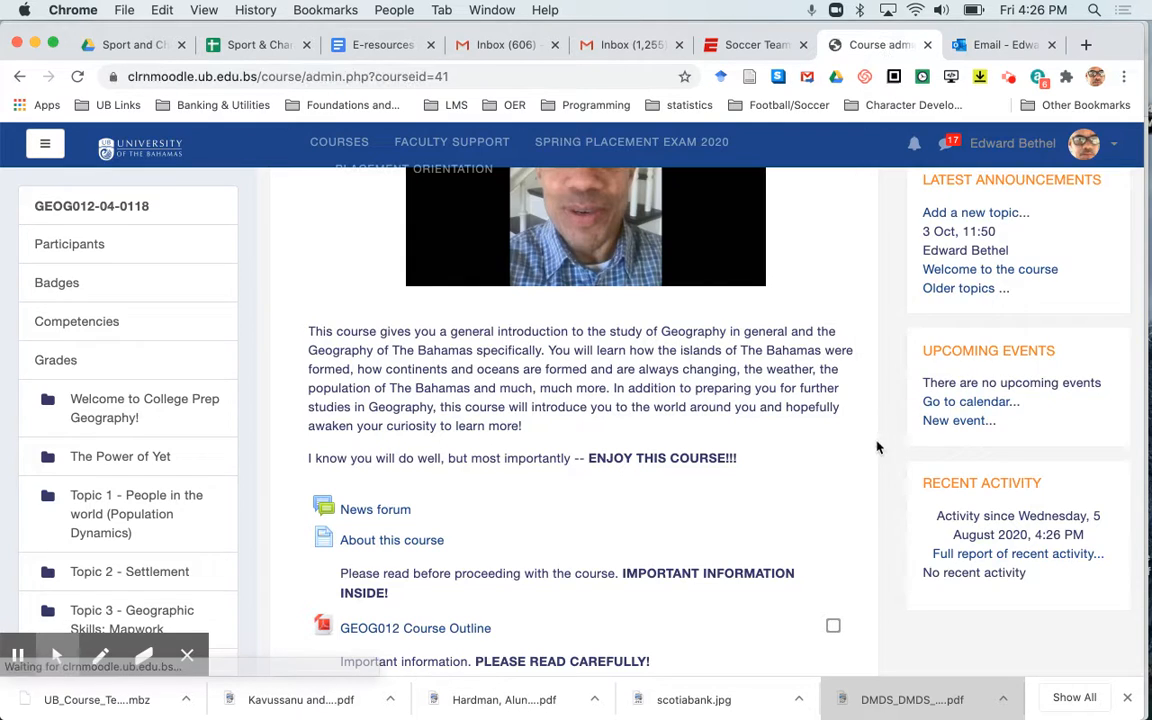
pyautogui.scroll(-5, 868, 454)
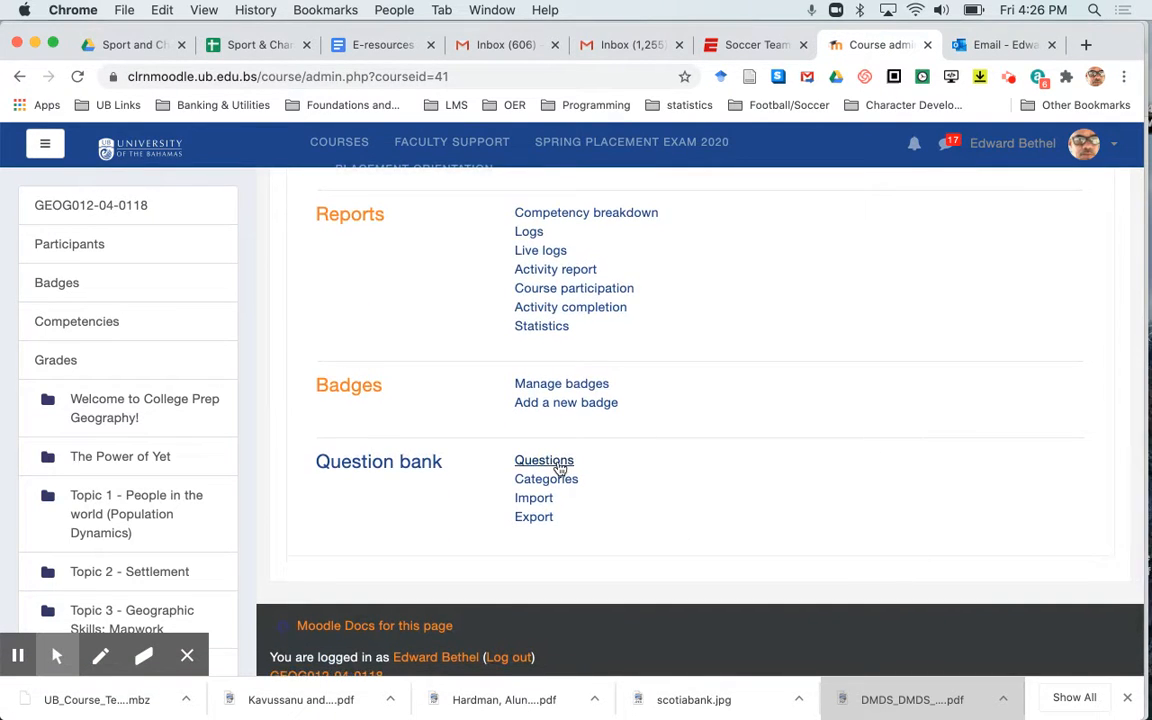
pyautogui.scroll(5, 782, 432)
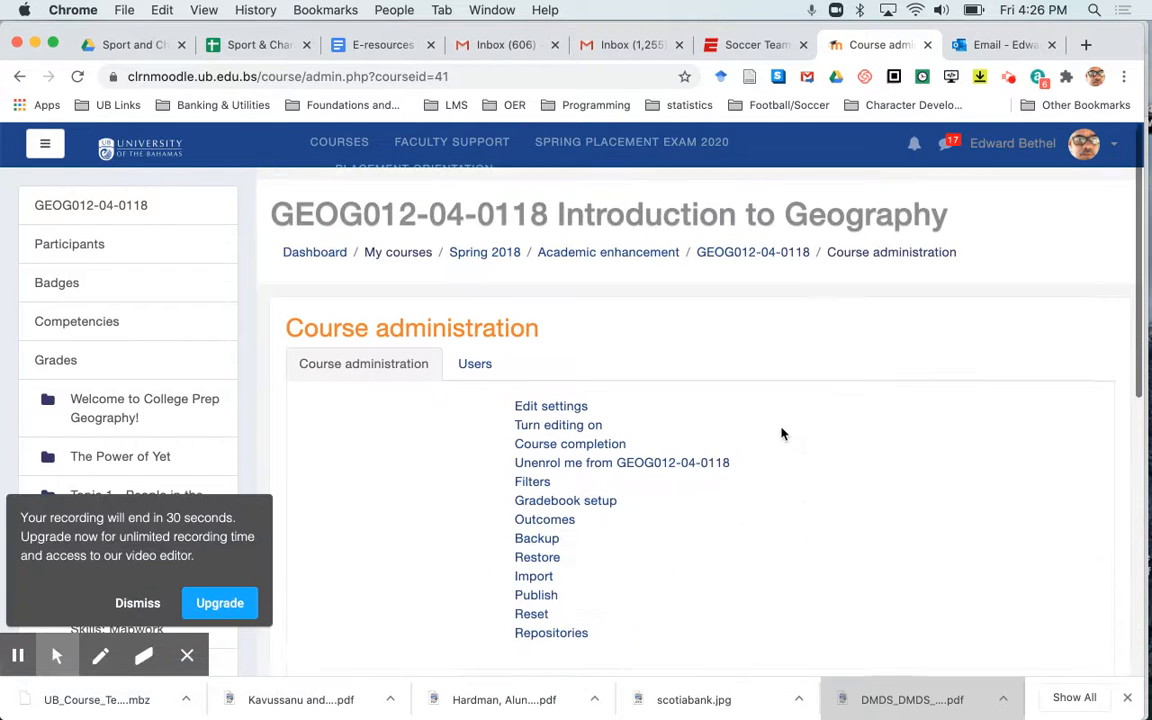
pyautogui.click(772, 256)
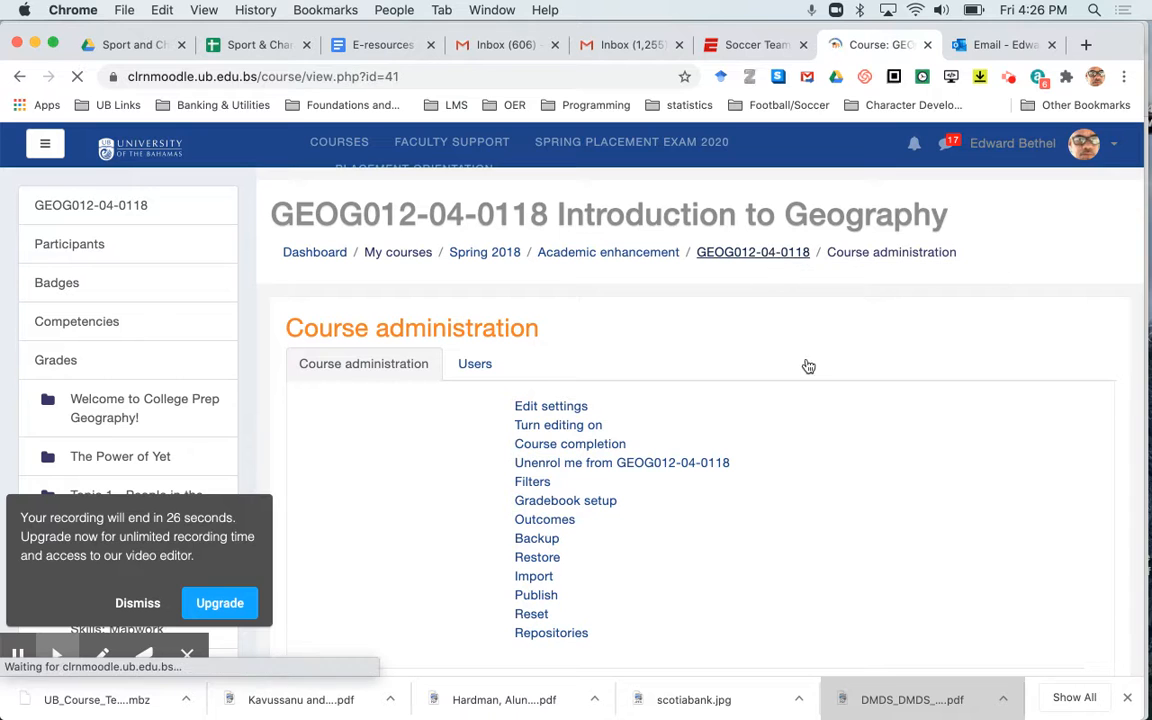